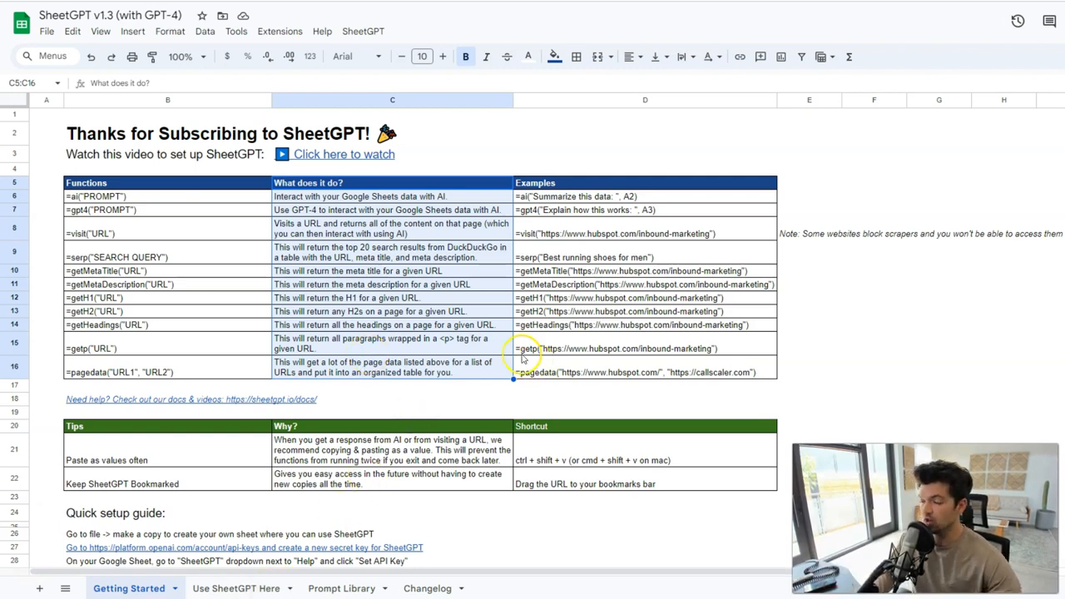
# - Examine the SheetGPT functions table on the Getting Started sheet, including the function names, descriptions and examples
pyautogui.moveTo(73, 181); pyautogui.dragTo(116, 362)
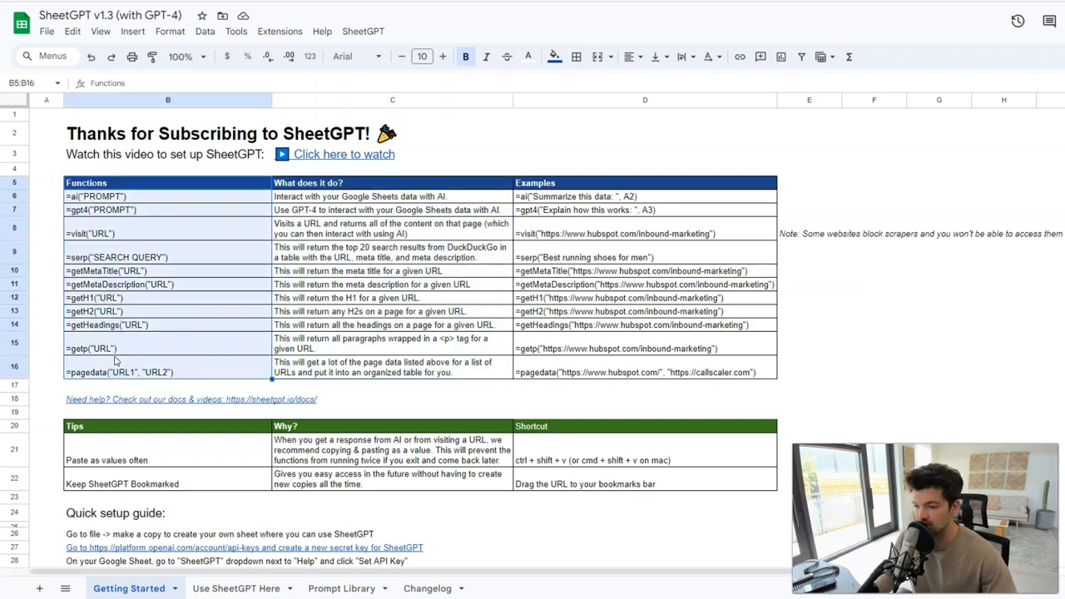
pyautogui.click(1050, 311)
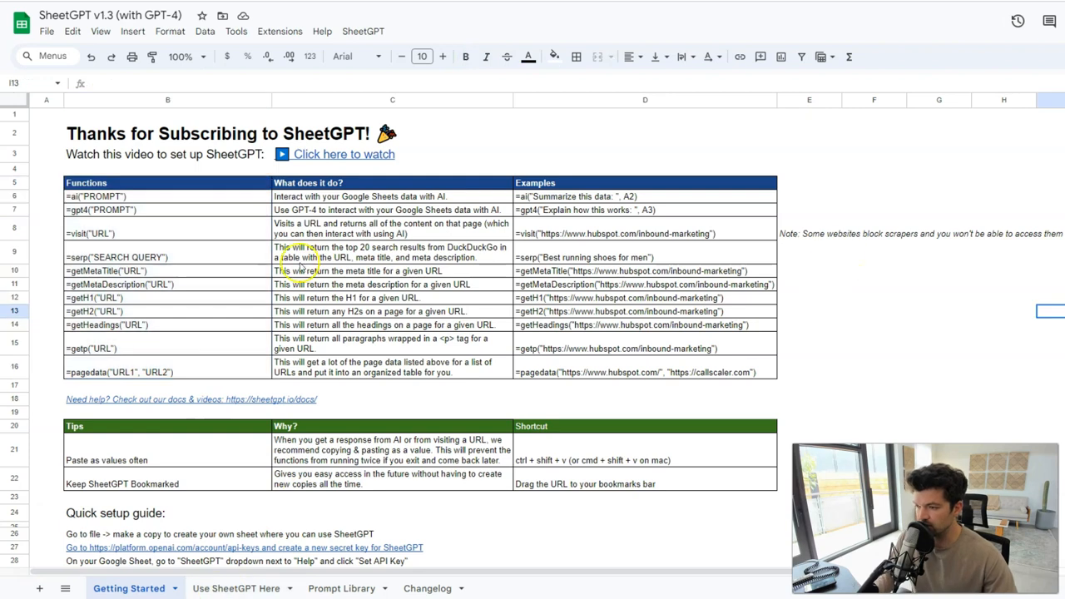
pyautogui.moveTo(108, 185); pyautogui.dragTo(732, 376)
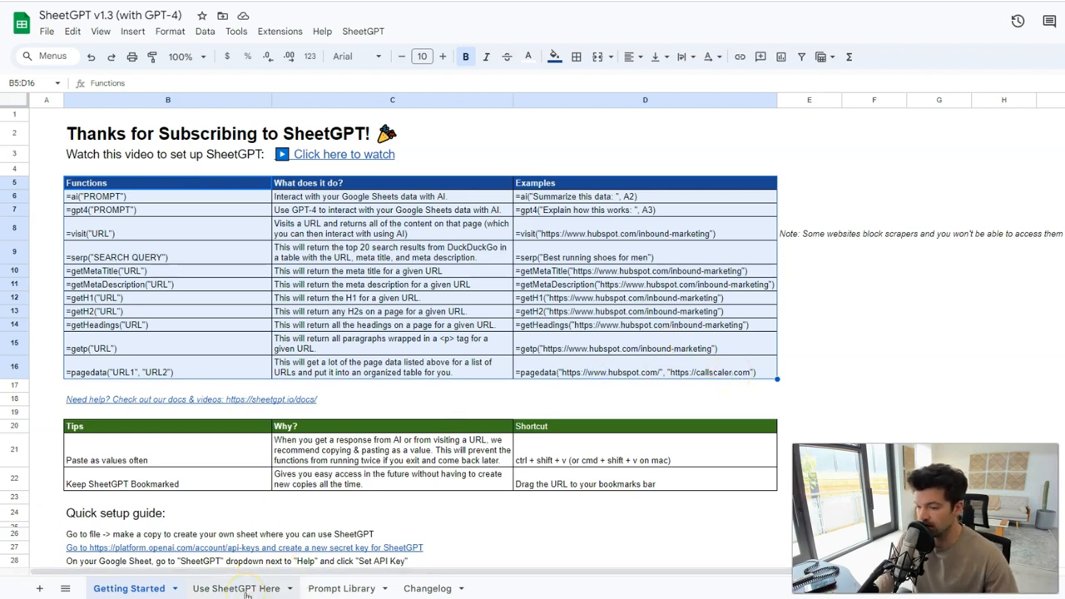
pyautogui.moveTo(104, 197); pyautogui.dragTo(111, 212)
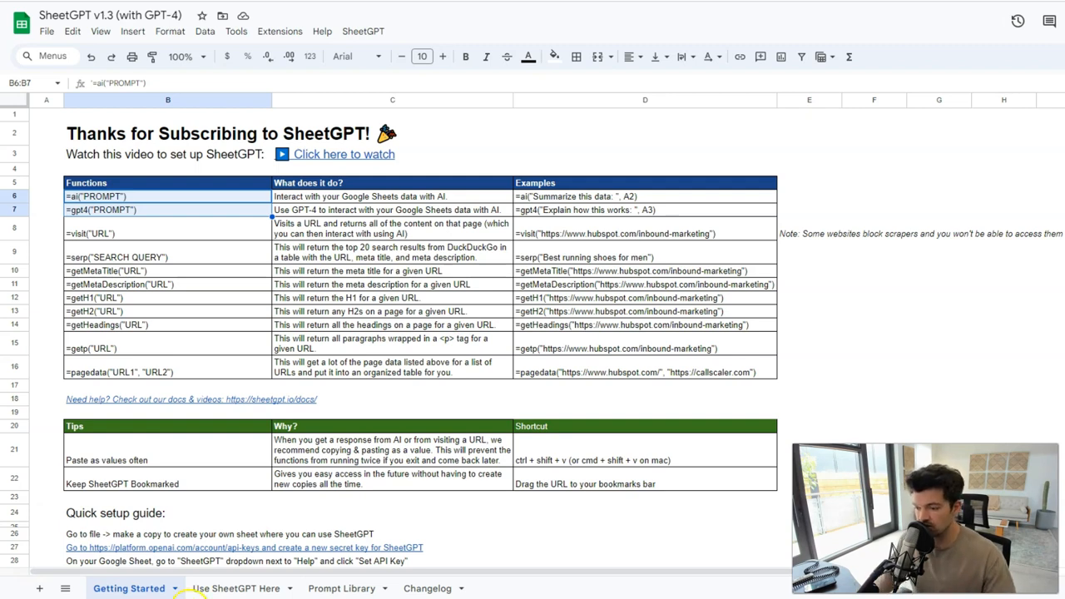
pyautogui.click(88, 198)
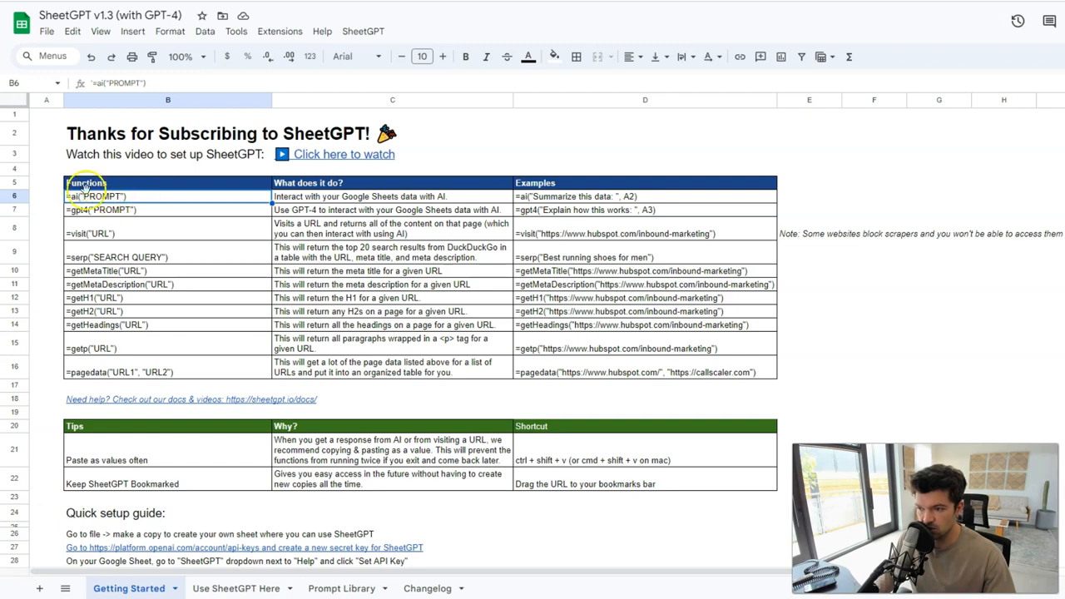
pyautogui.click(577, 198)
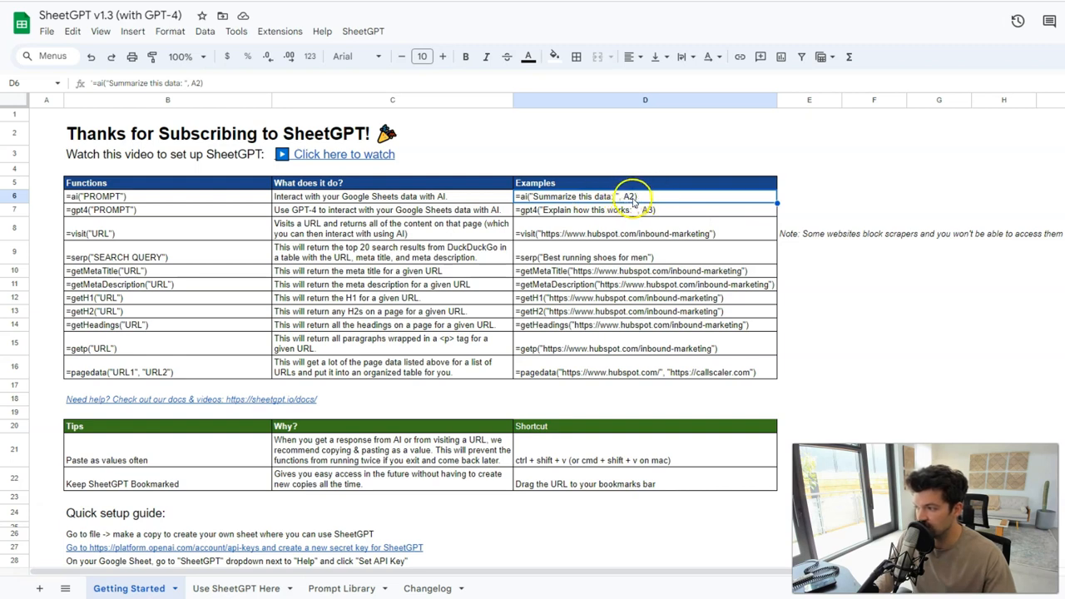
pyautogui.moveTo(633, 210); pyautogui.dragTo(81, 211)
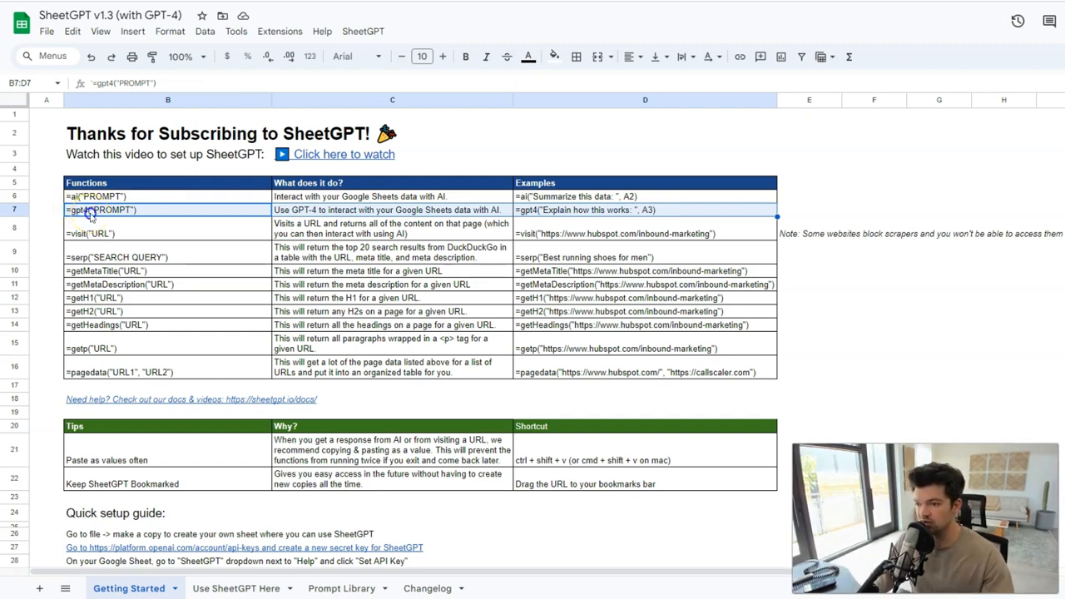
pyautogui.click(89, 212)
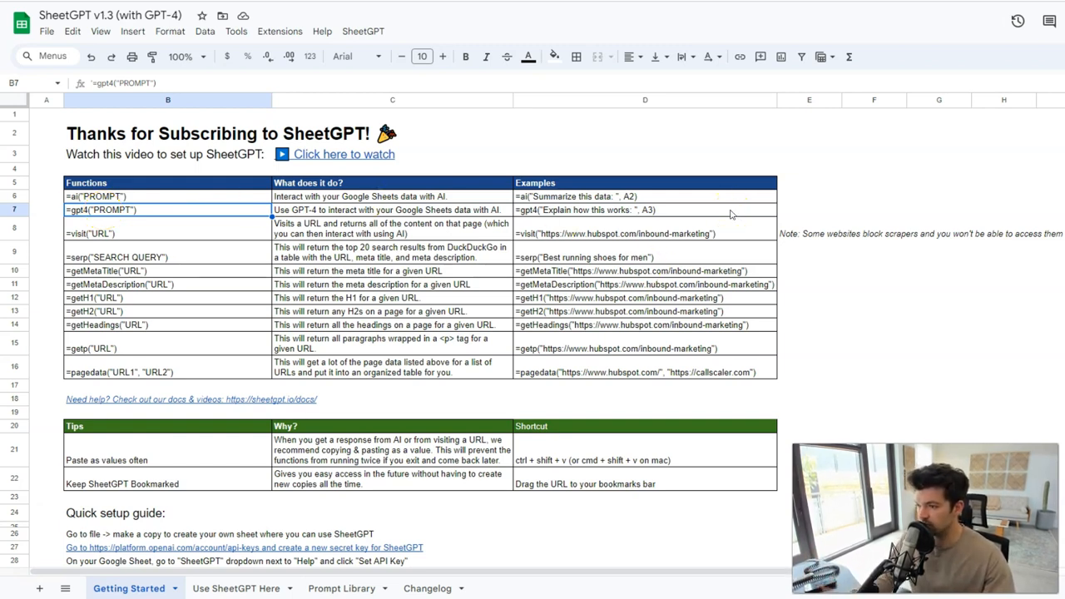
pyautogui.moveTo(121, 234); pyautogui.dragTo(123, 371)
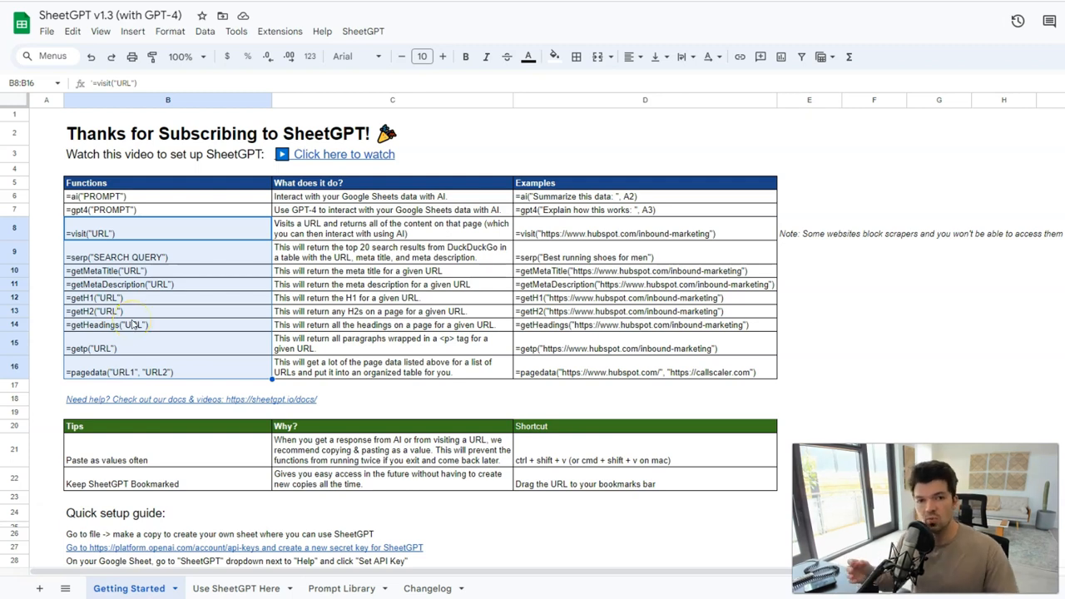
pyautogui.click(159, 232)
pyautogui.click(377, 234)
pyautogui.click(143, 234)
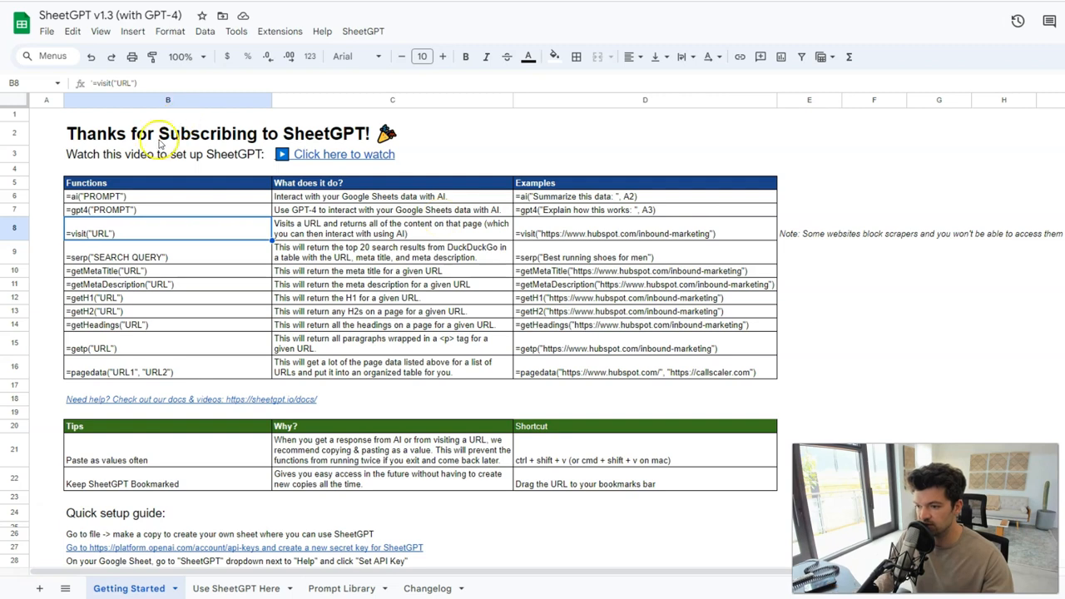
pyautogui.click(143, 258)
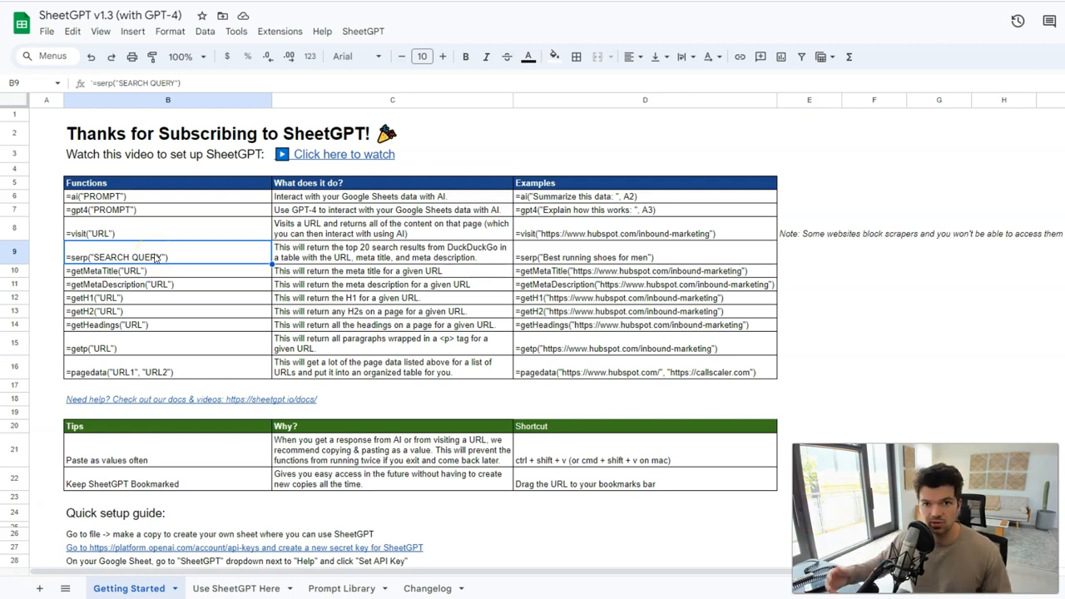
pyautogui.moveTo(154, 271); pyautogui.dragTo(147, 374)
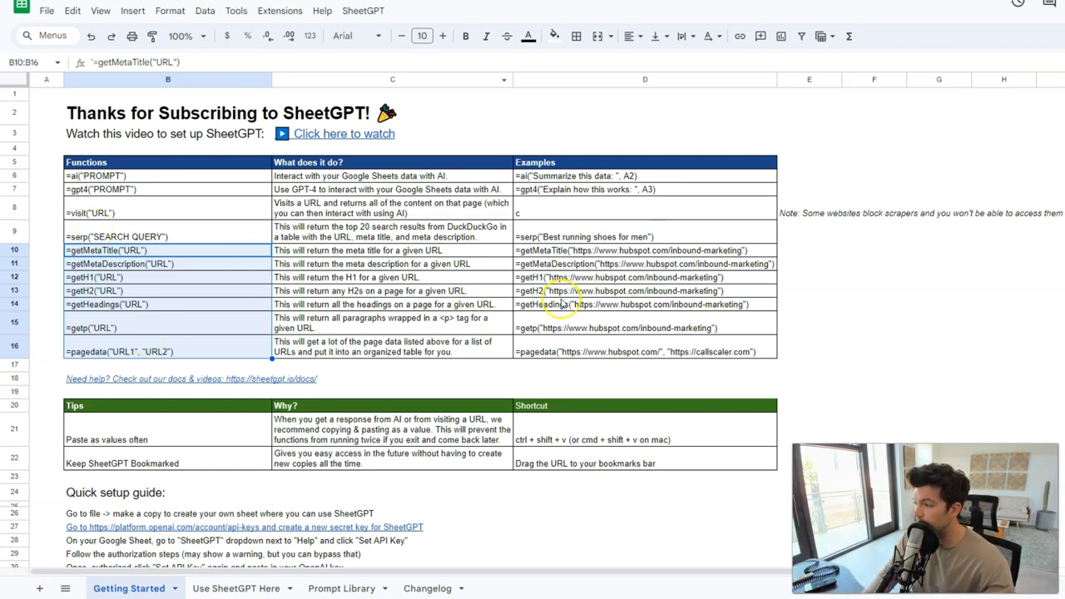
# - Open the Use SheetGPT Here sheet, look through the keyword list and widen column B to fit the keywords
pyautogui.click(258, 589)
pyautogui.scroll(1, 332, 266)
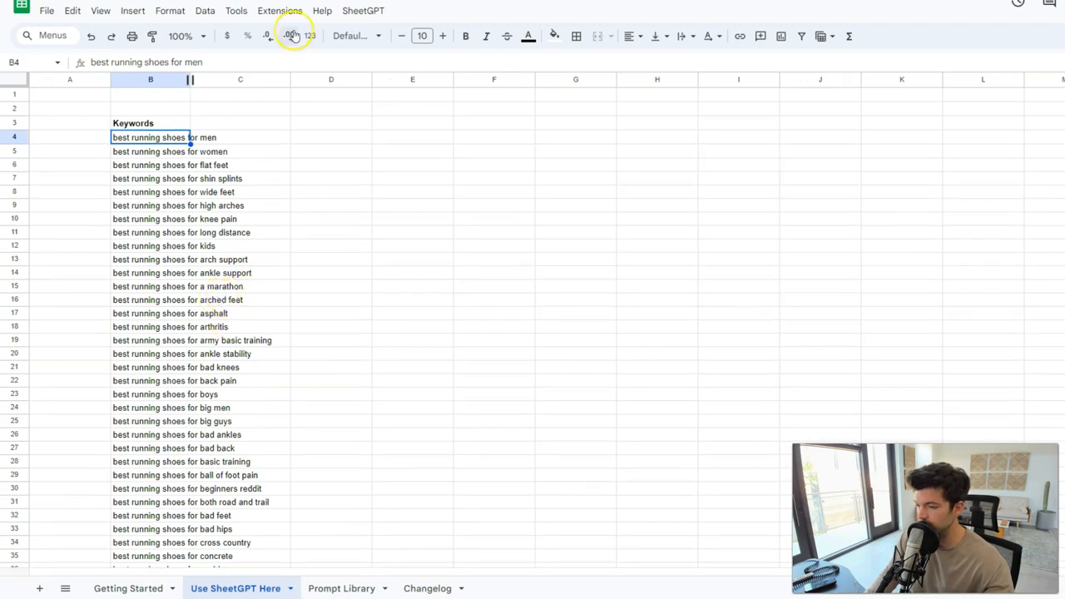
pyautogui.click(304, 164)
pyautogui.scroll(-4, 166, 149)
pyautogui.scroll(-8, 164, 164)
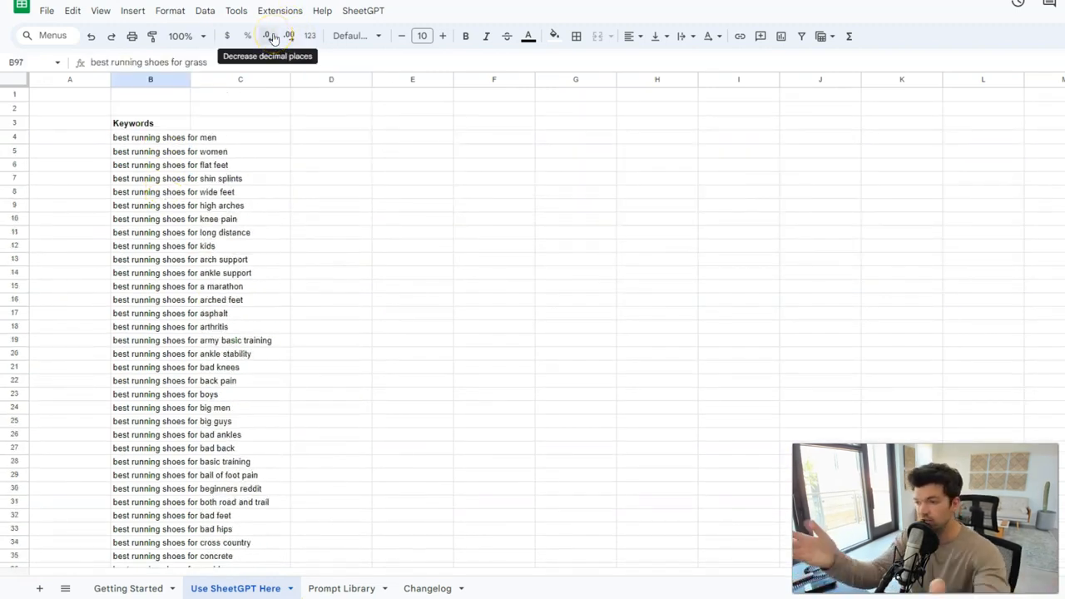
pyautogui.moveTo(191, 78); pyautogui.dragTo(304, 92)
pyautogui.scroll(-10, 174, 146)
pyautogui.scroll(-6, 184, 158)
pyautogui.scroll(8, 208, 200)
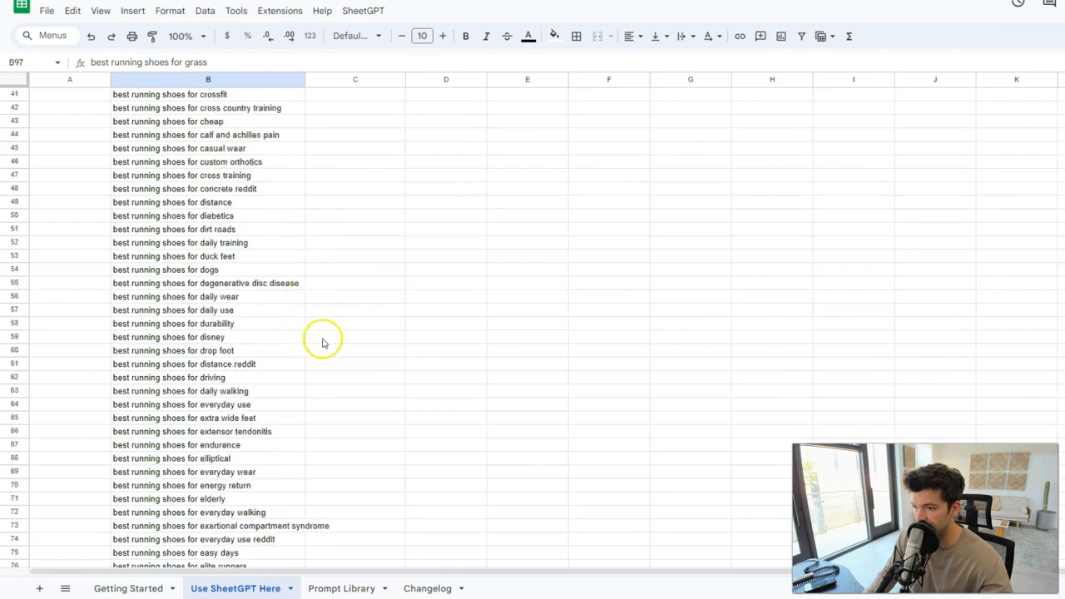
pyautogui.scroll(8, 308, 317)
# - Enter the header "Article Title" in C3 beside the Keywords header
pyautogui.click(340, 122)
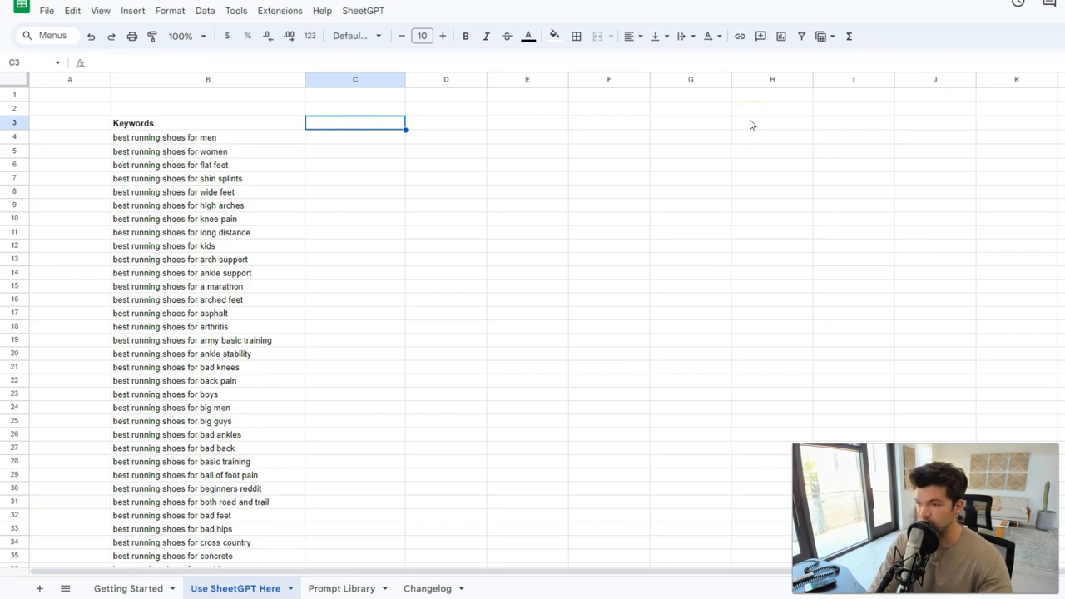
pyautogui.write('Article Tit')
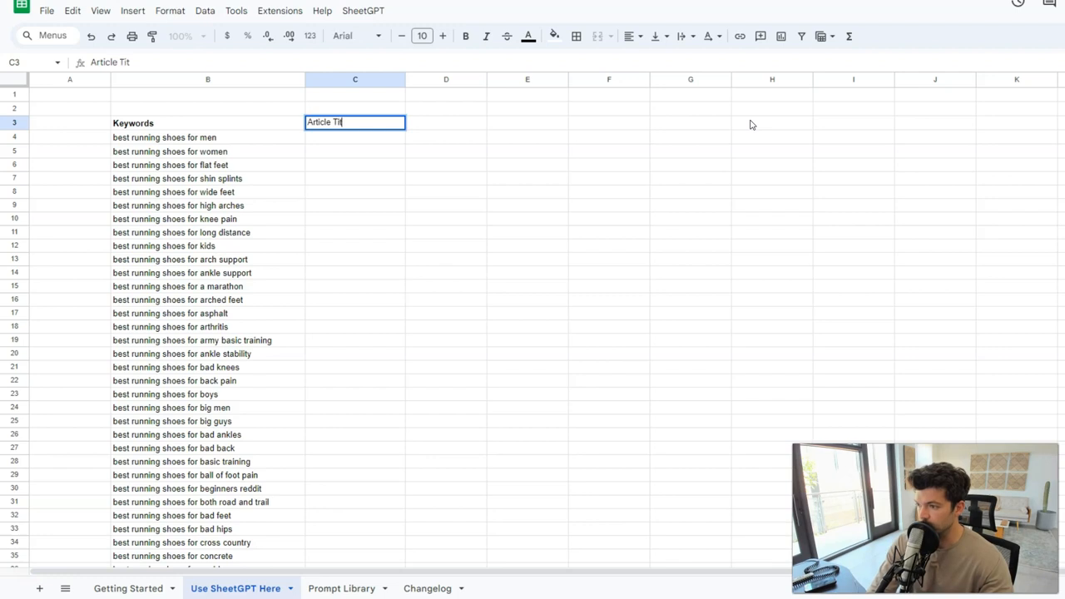
pyautogui.write('le')
pyautogui.press('Return')
# - Enter =ai("write me an SEO optimized article title that includes this exact keyword: ",B4) in C4 and compare the title with its keyword
pyautogui.write('=')
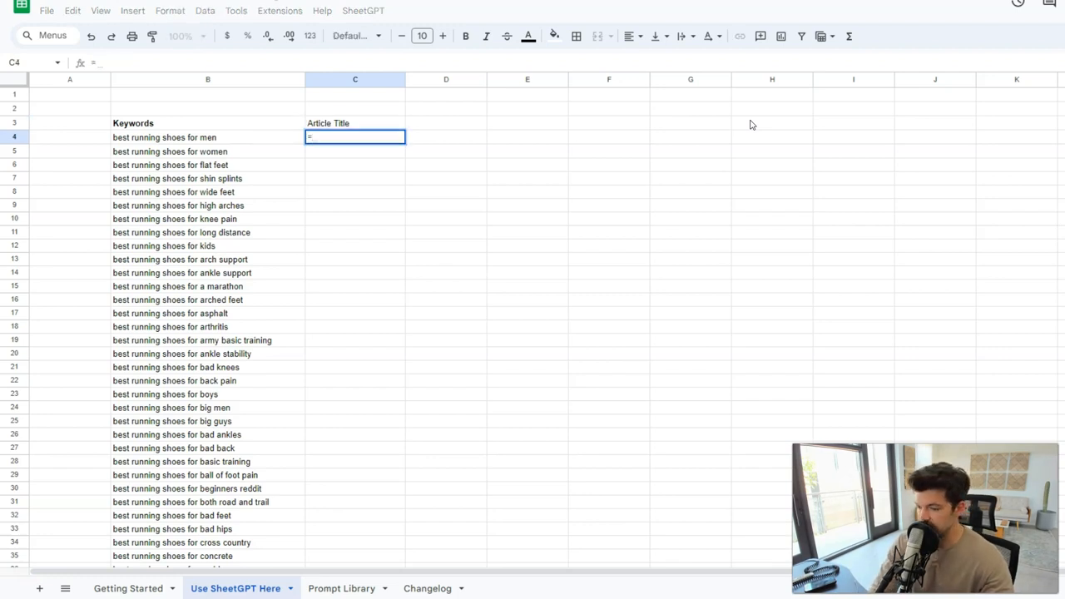
pyautogui.write('ai("write me an SEO optimized article title that includes this exact keyword: ",B4)')
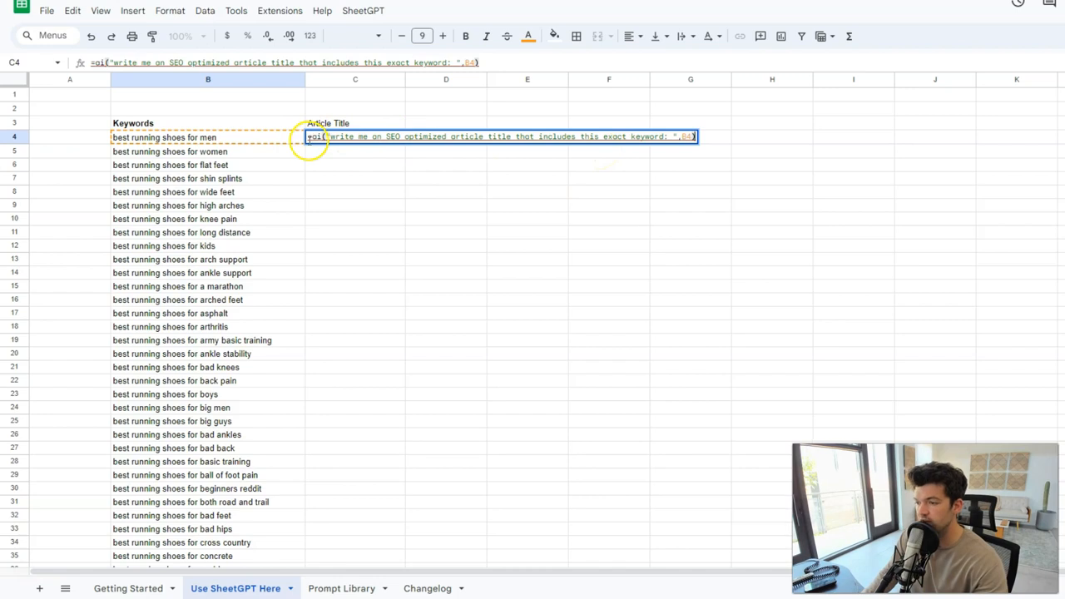
pyautogui.press('Return')
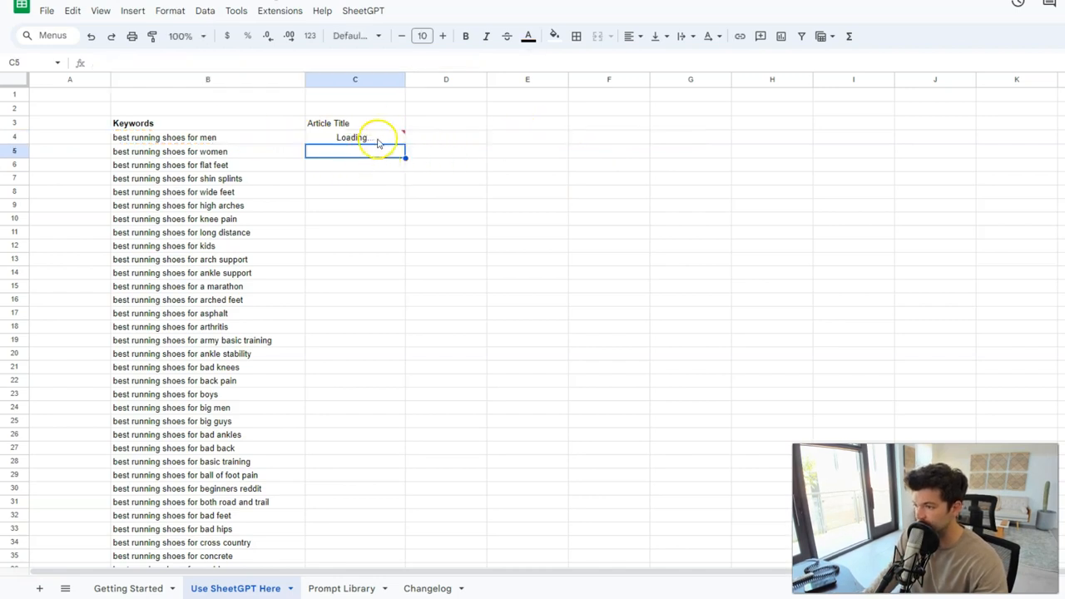
pyautogui.click(683, 143)
pyautogui.click(191, 138)
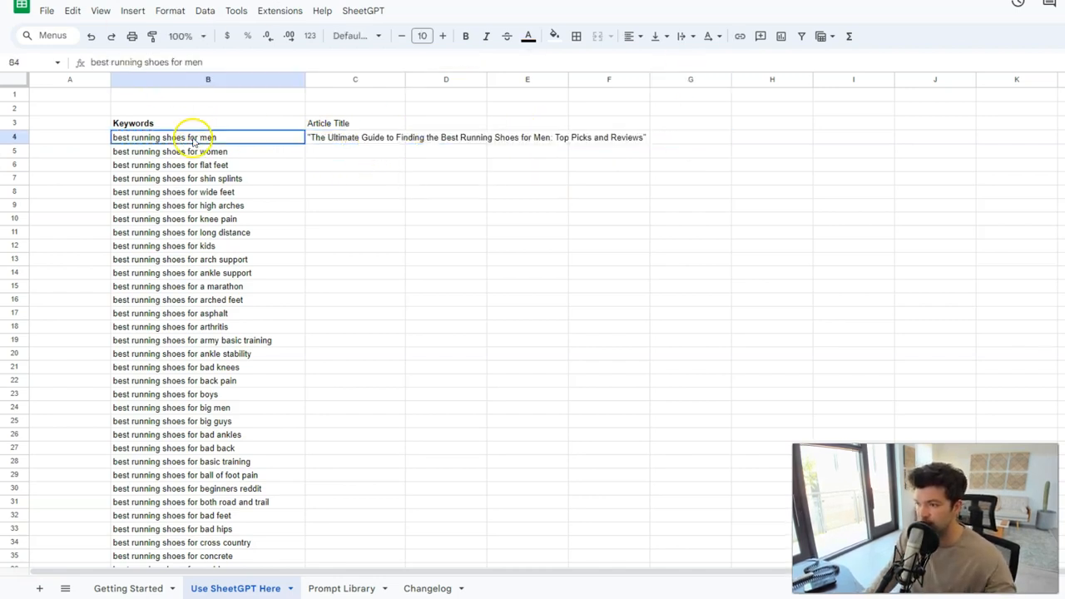
# - Fill the article title formula from C4 down to row 120 for all keywords and look over the generated titles
pyautogui.click(334, 138)
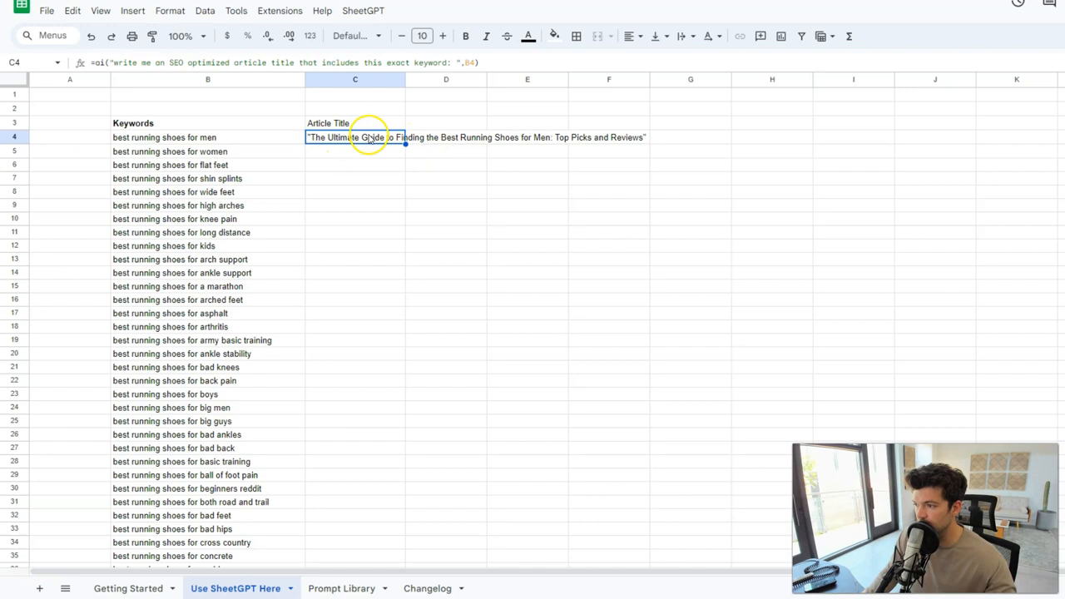
pyautogui.doubleClick(403, 143)
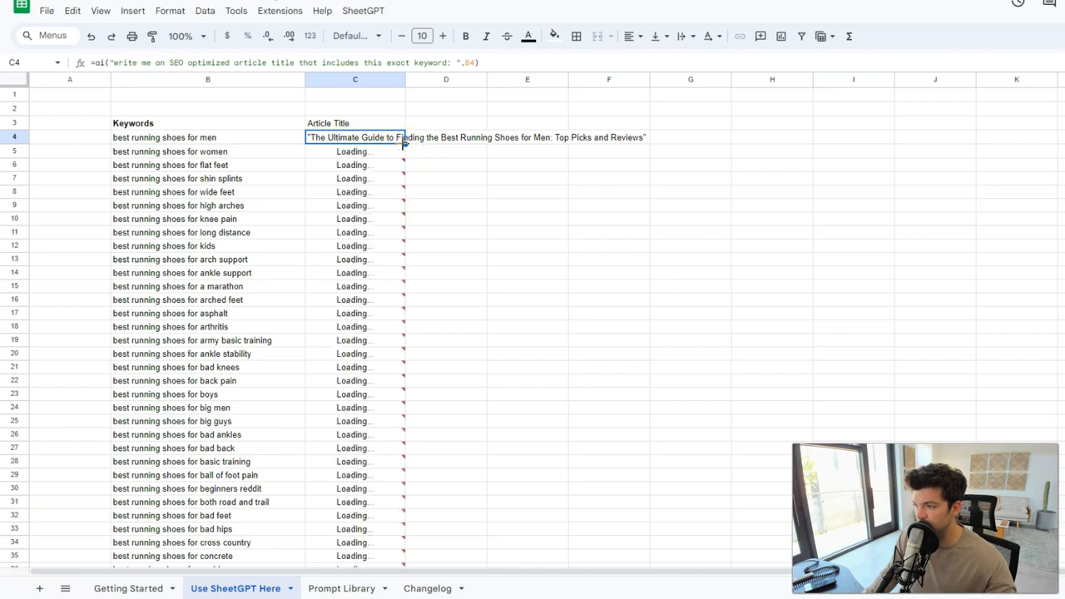
pyautogui.scroll(-20, 344, 167)
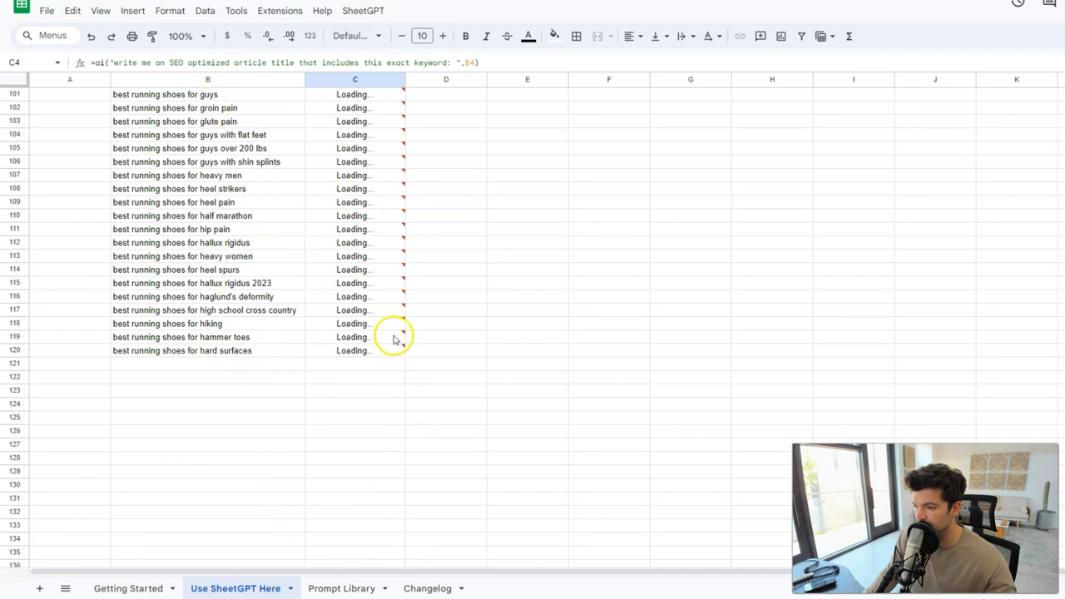
pyautogui.scroll(13, 392, 341)
pyautogui.scroll(20, 391, 348)
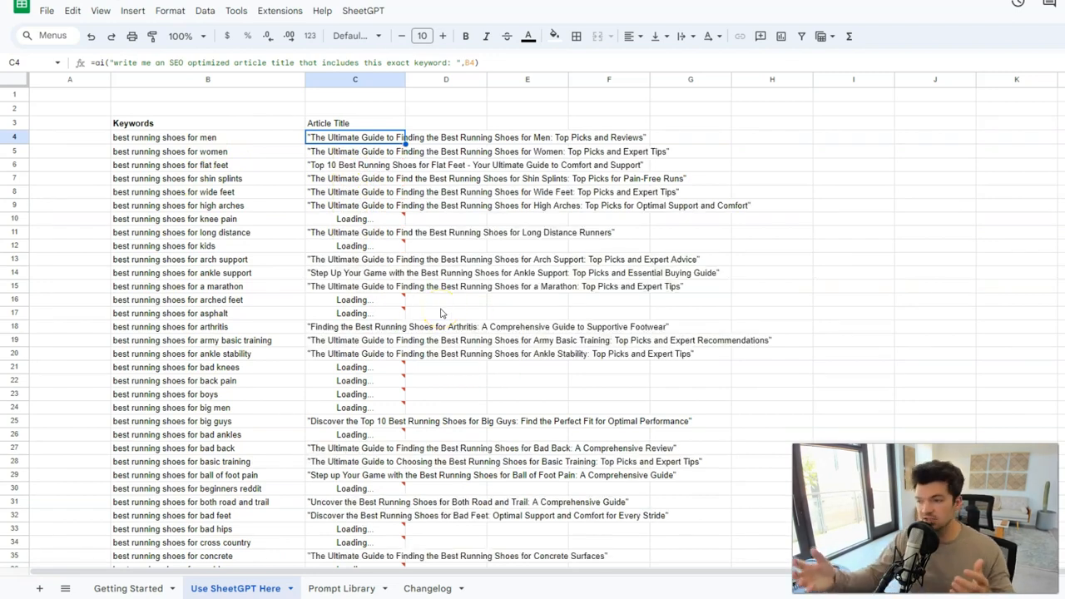
pyautogui.scroll(-5, 204, 195)
pyautogui.scroll(5, 204, 192)
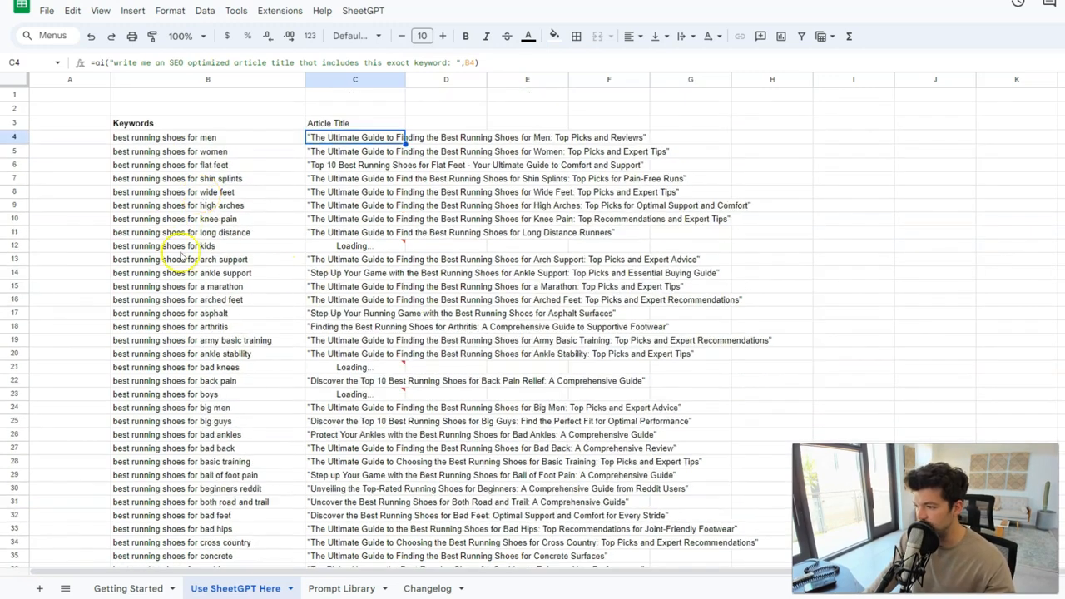
# - Rerun the failed title formula in C91 by adding an extra space after "keyword:" in its prompt
pyautogui.scroll(-15, 274, 167)
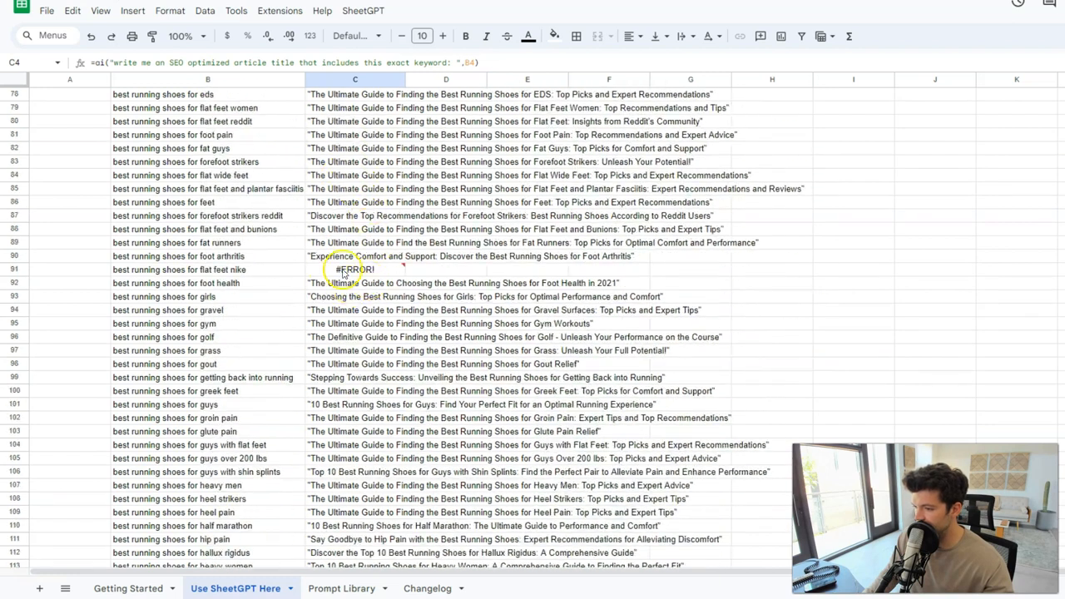
pyautogui.click(345, 270)
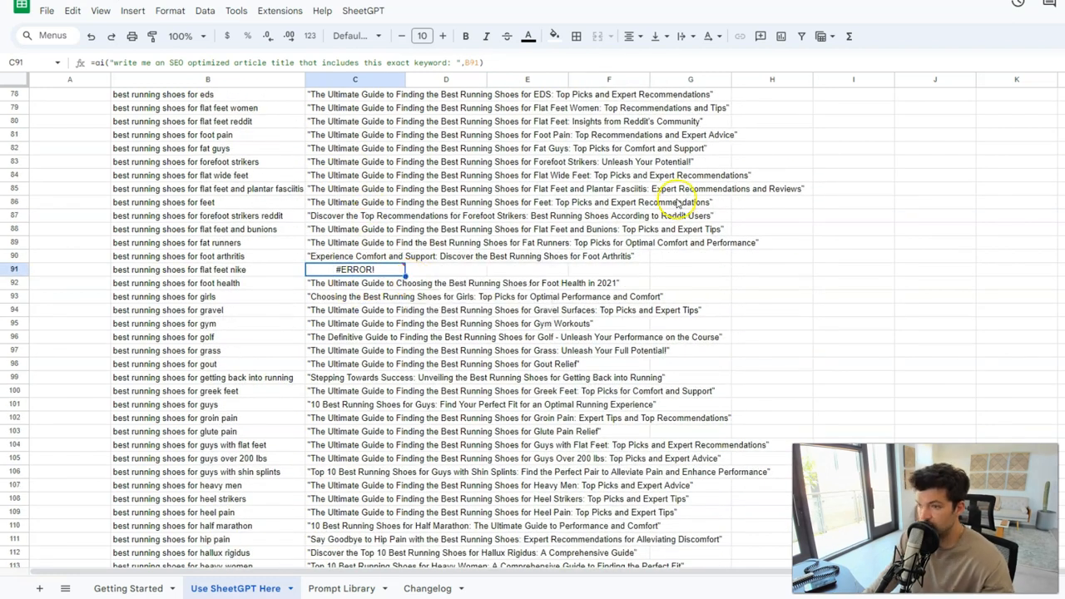
pyautogui.click(458, 62)
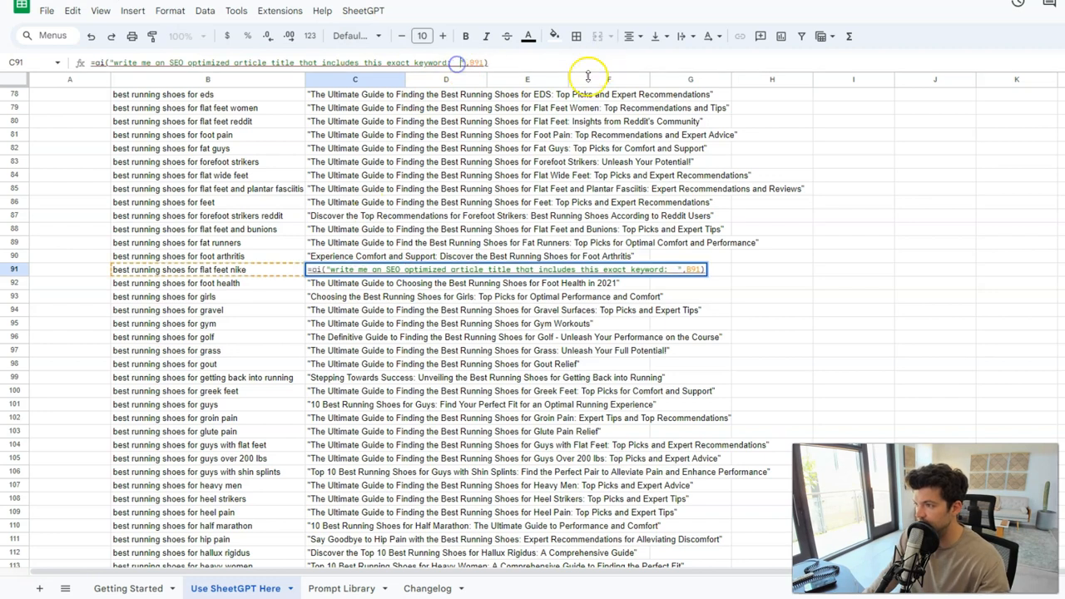
pyautogui.press('Return')
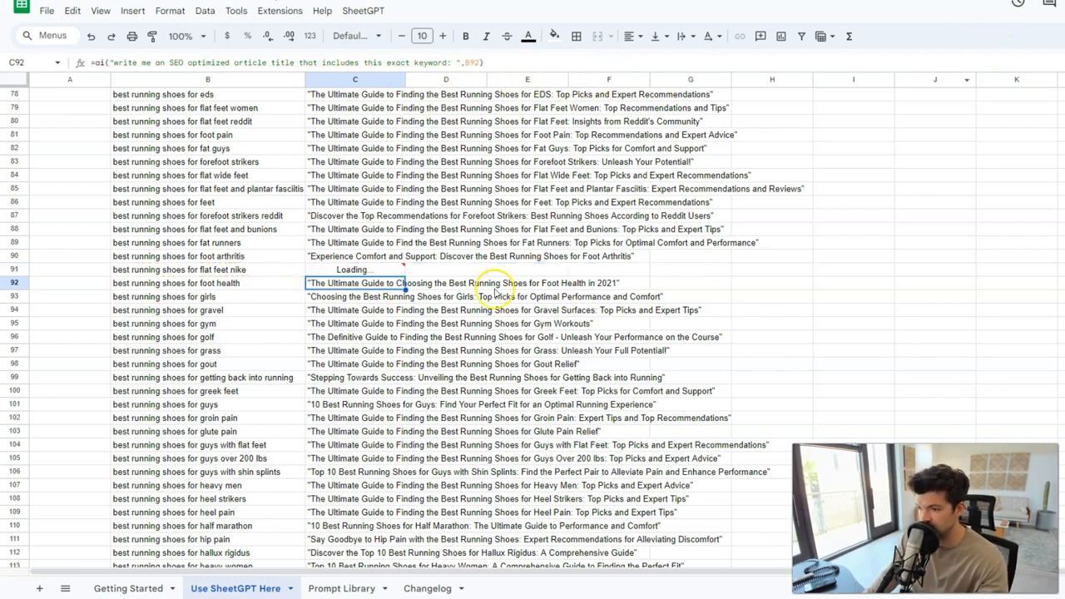
pyautogui.moveTo(350, 270)
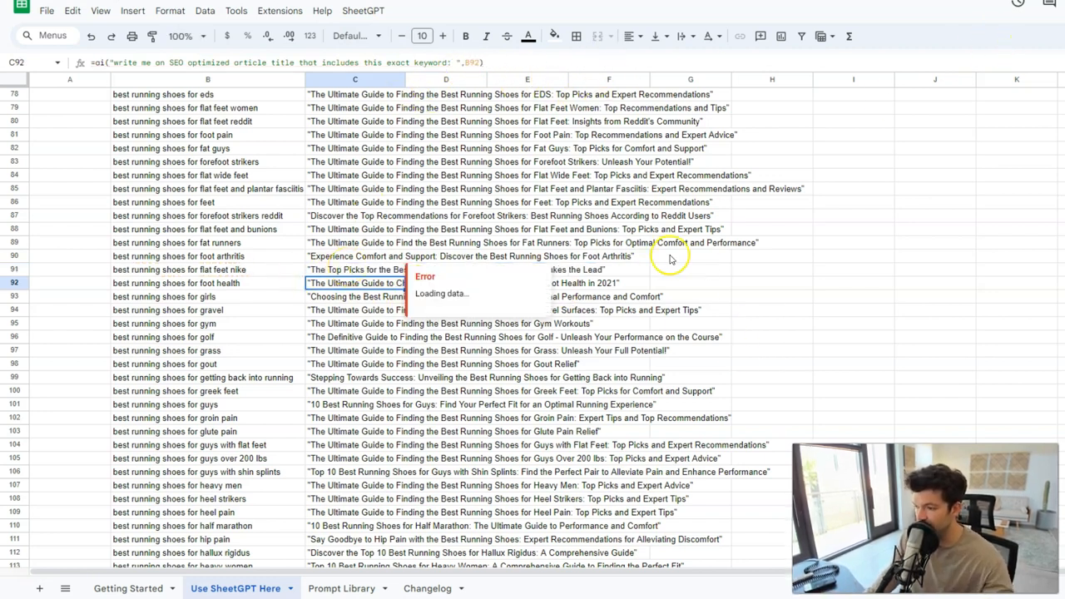
pyautogui.click(865, 203)
# - Make the Article Title header in C3 bold and enter the header "Article Introduction" in D3
pyautogui.scroll(7, 429, 270)
pyautogui.scroll(15, 428, 270)
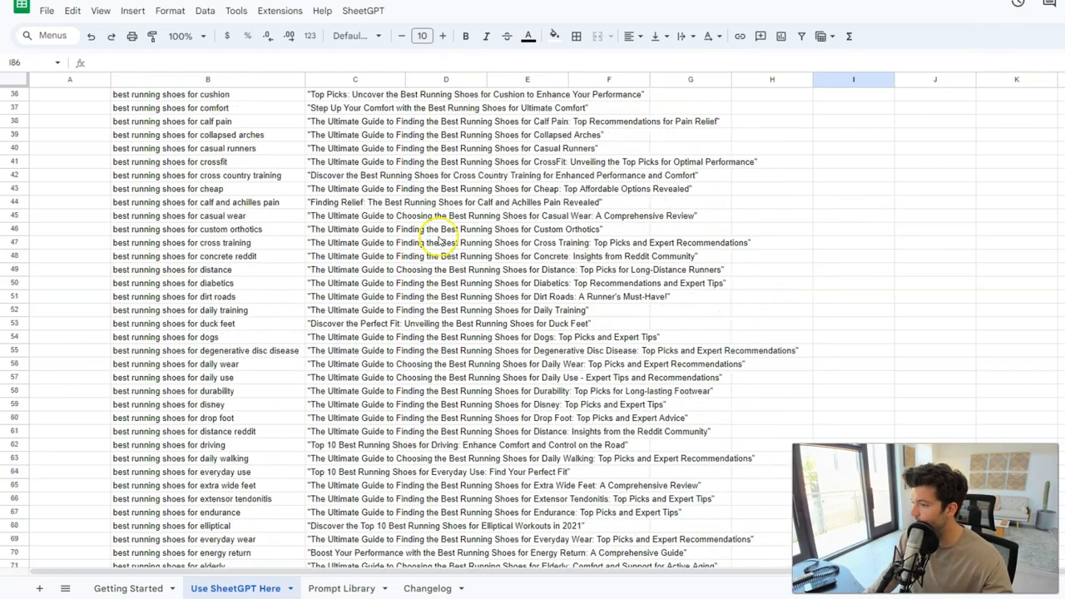
pyautogui.click(374, 123)
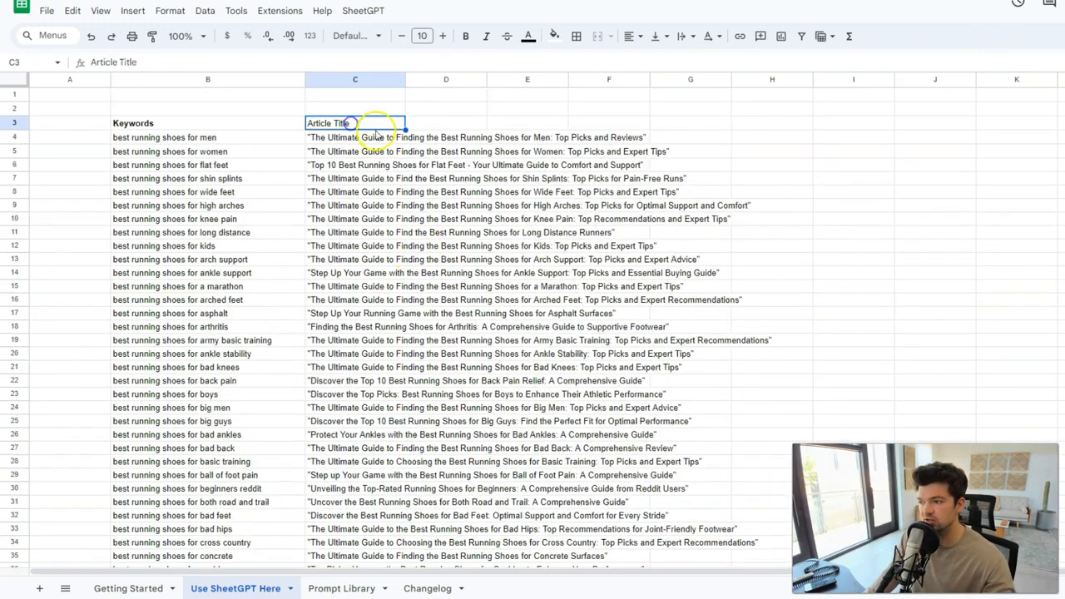
pyautogui.click(457, 125)
pyautogui.write('Article Introduction')
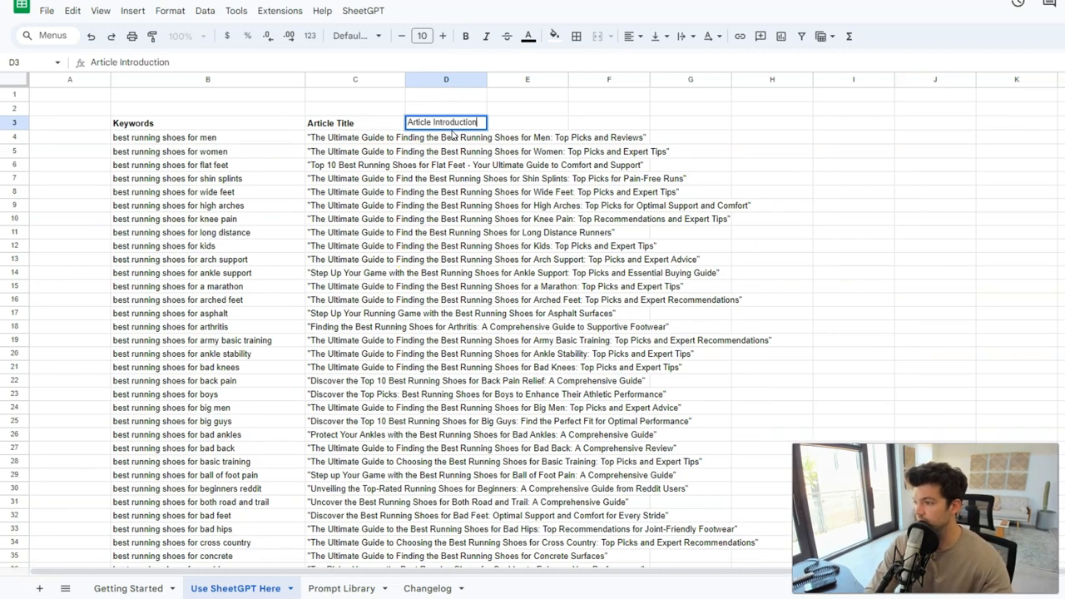
pyautogui.press('Return')
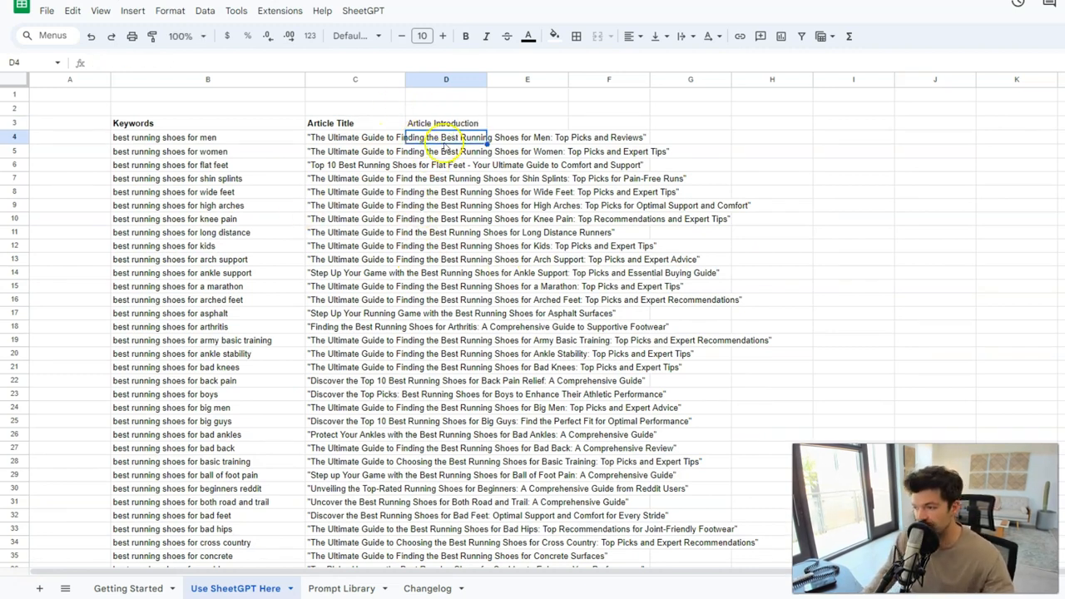
# - Look over the generated article titles and replace the formulas in column C with their plain values
pyautogui.scroll(-5, 449, 175)
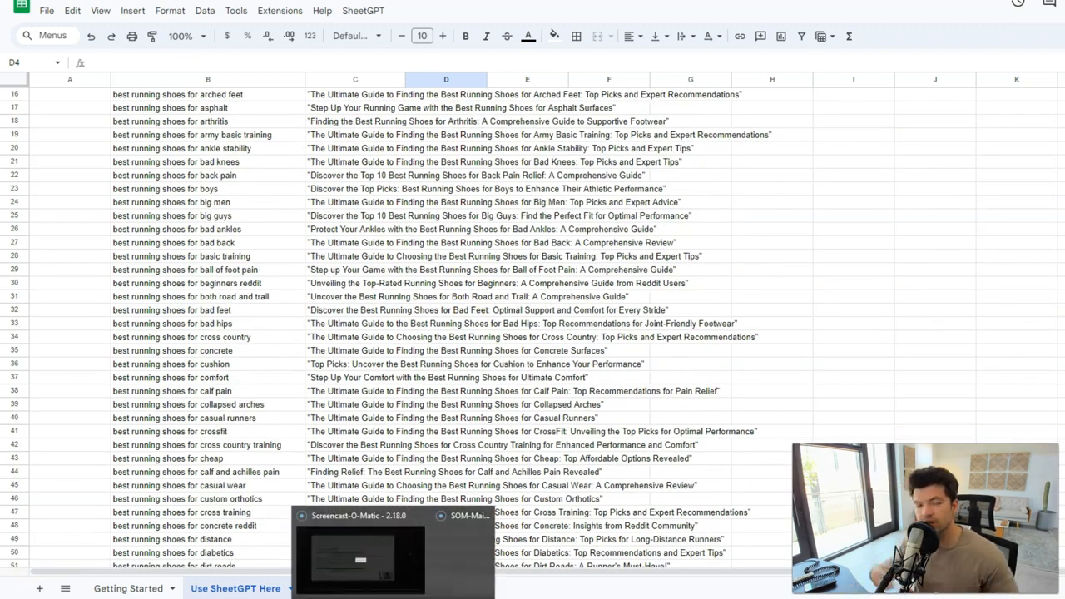
pyautogui.scroll(5, 293, 286)
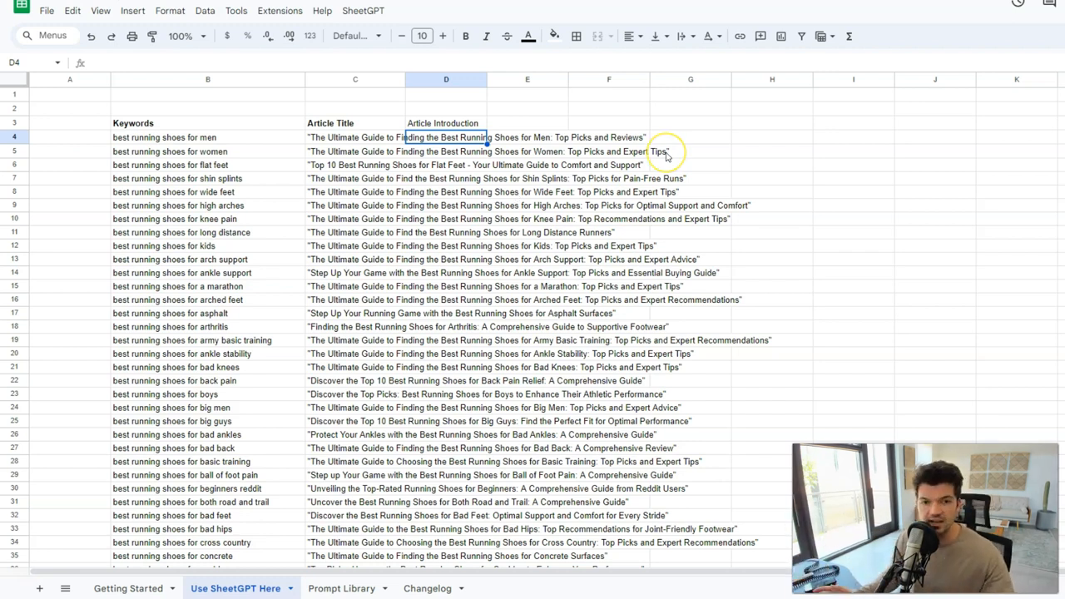
pyautogui.click(259, 137)
pyautogui.click(271, 118)
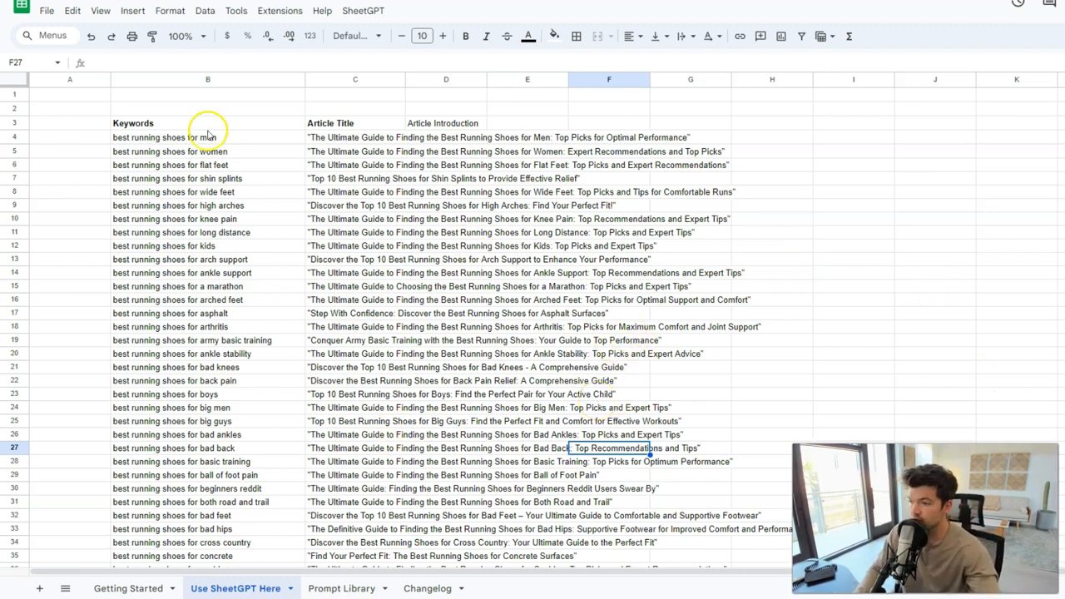
pyautogui.click(356, 152)
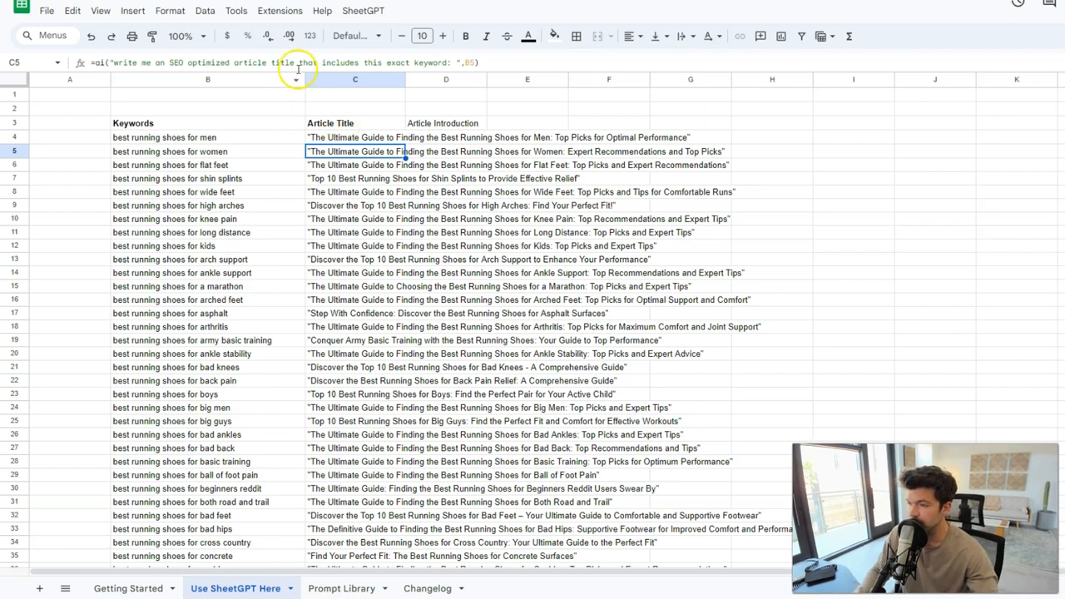
pyautogui.click(355, 80)
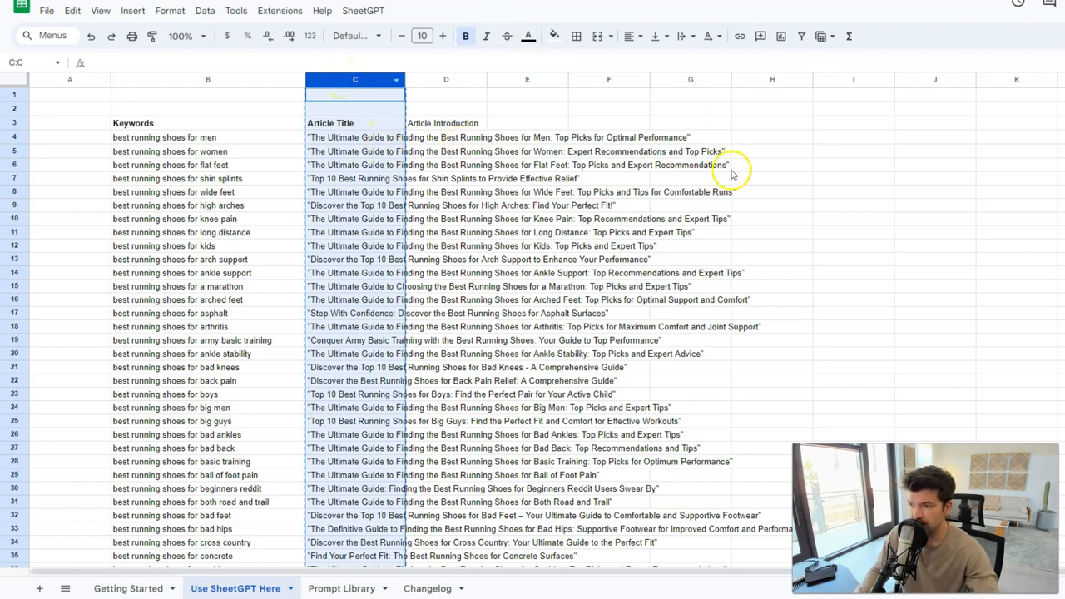
pyautogui.hotkey('ctrl', 'shift', 'v')
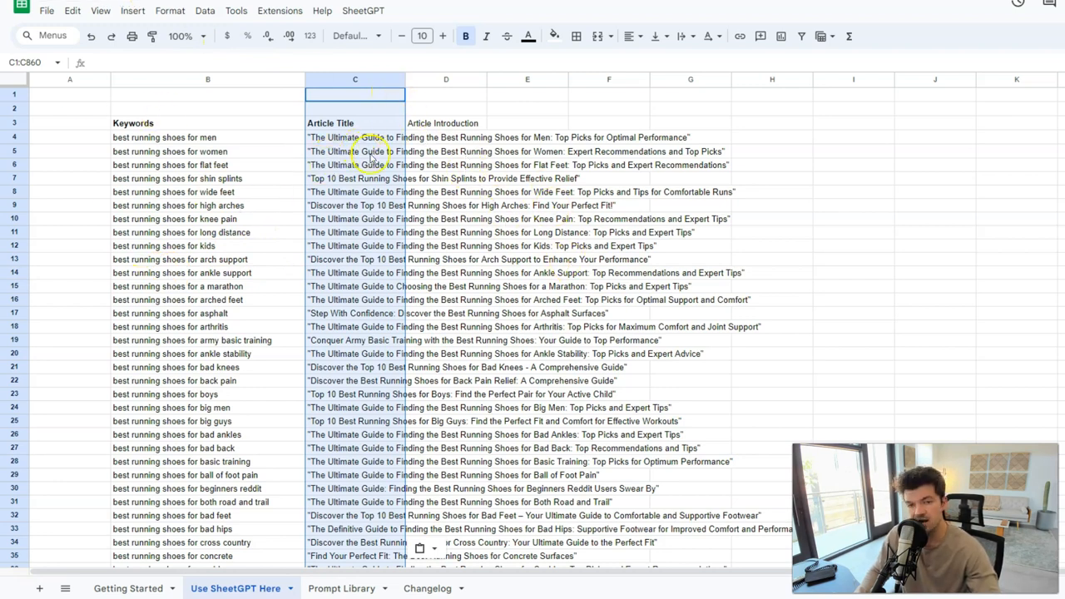
pyautogui.moveTo(368, 142); pyautogui.dragTo(388, 407)
pyautogui.click(388, 407)
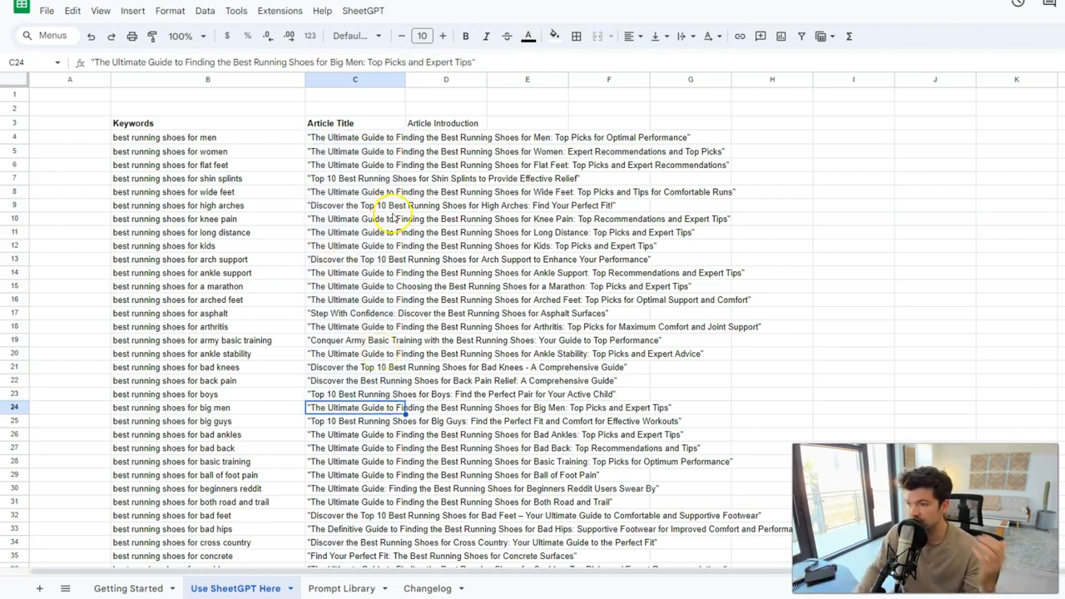
# - Copy the whole Article Title column, paste it over itself as values only, and check the content of C4
pyautogui.click(339, 81)
pyautogui.hotkey('ctrl', 'c')
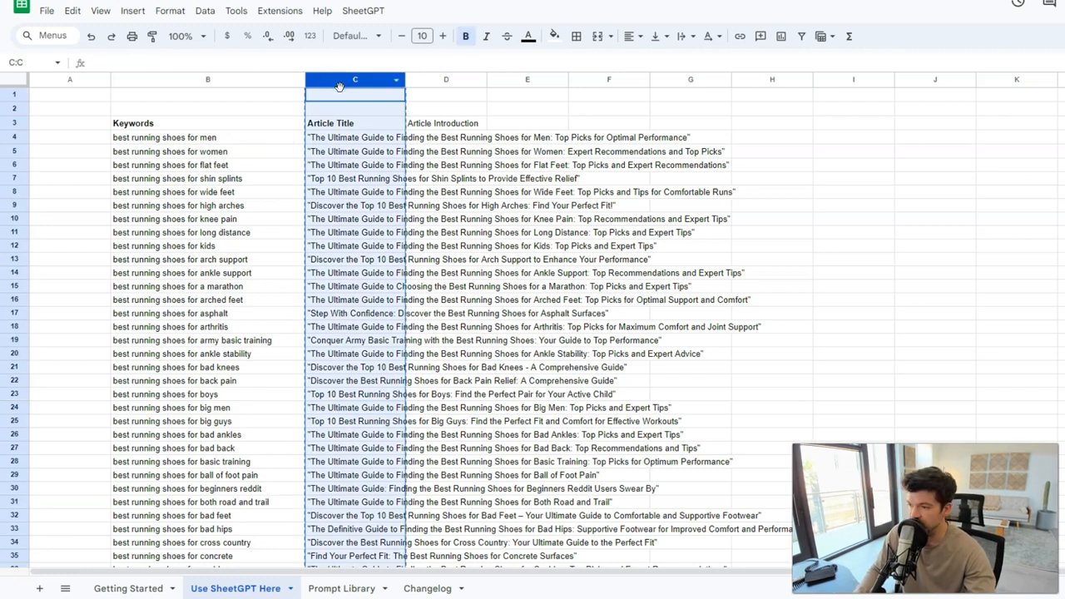
pyautogui.hotkey('ctrl', 'shift', 'v')
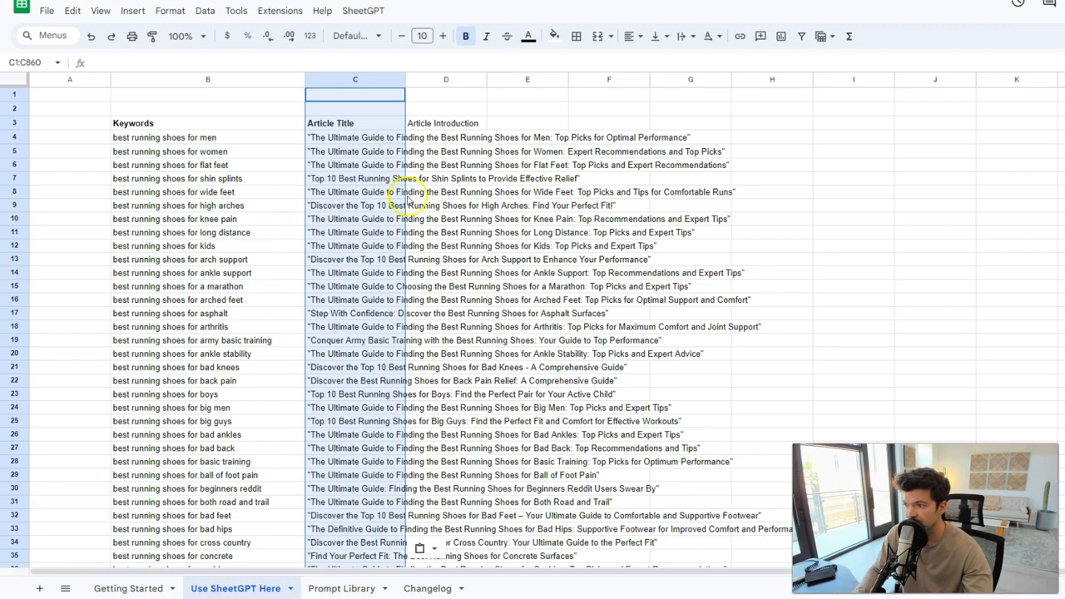
pyautogui.click(505, 137)
pyautogui.click(333, 124)
pyautogui.click(356, 140)
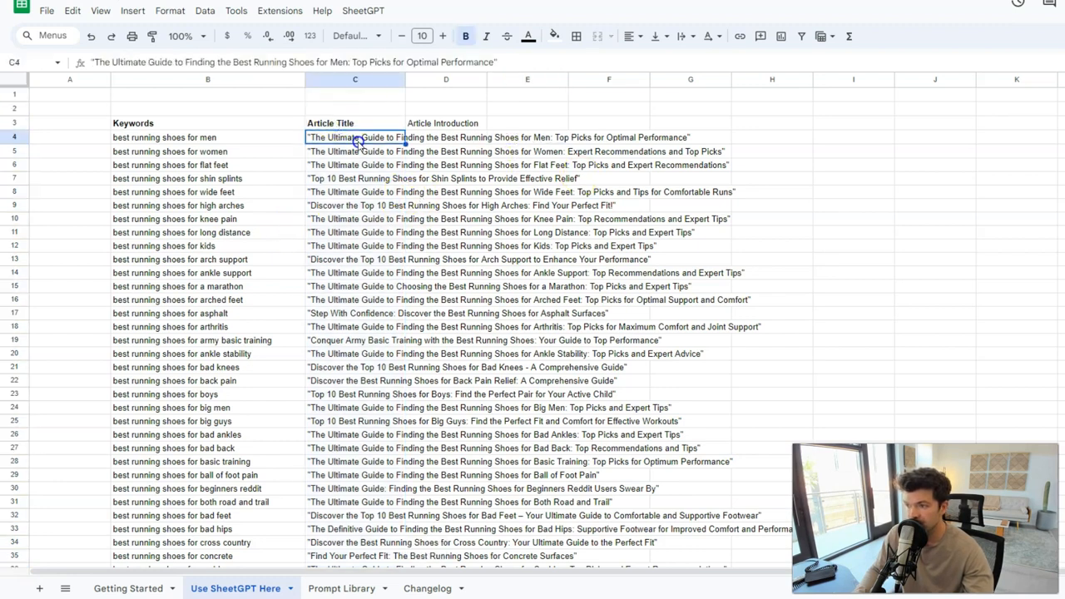
# - Look up the values-only paste option and its shortcut without applying it
pyautogui.click(73, 11)
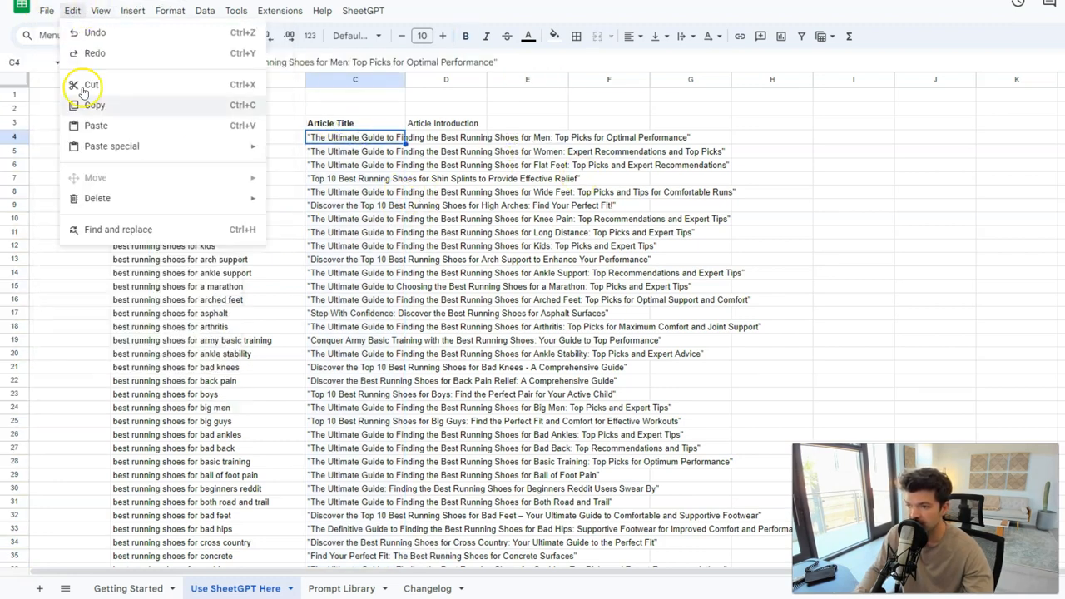
pyautogui.moveTo(96, 145)
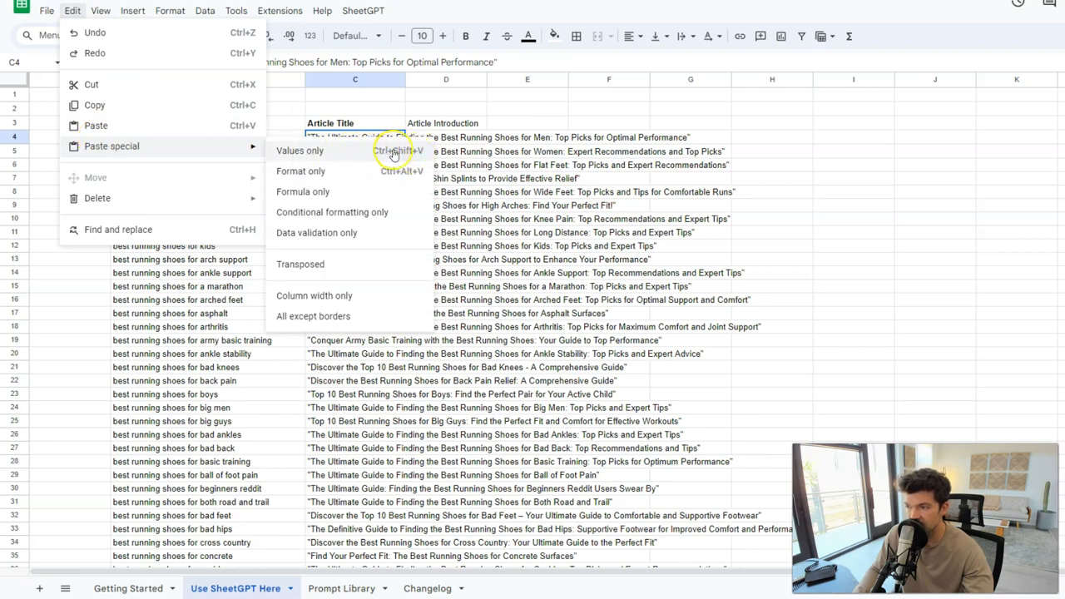
pyautogui.click(580, 150)
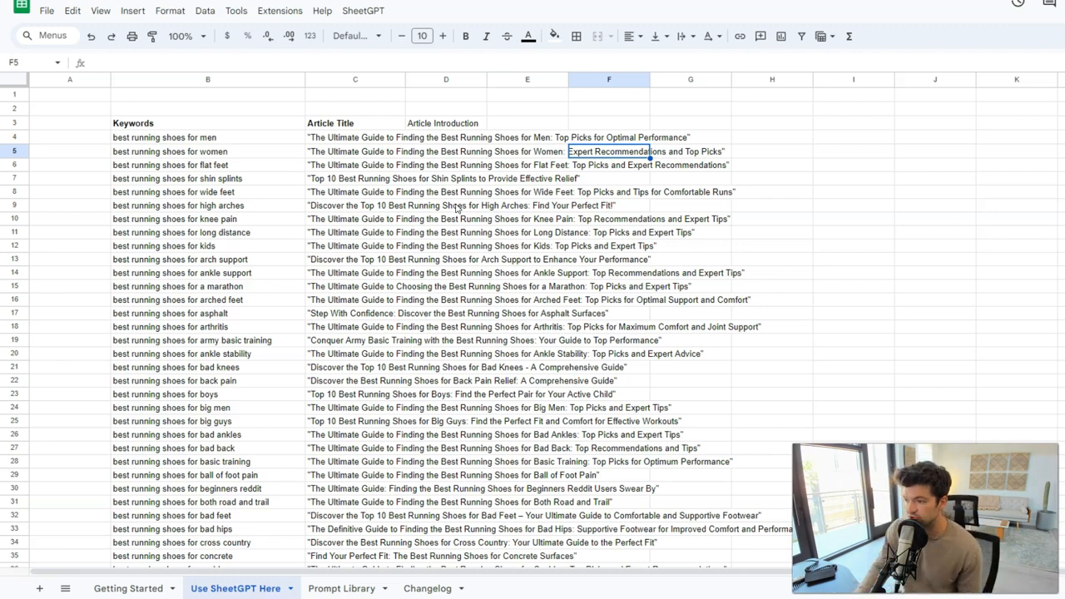
pyautogui.click(128, 588)
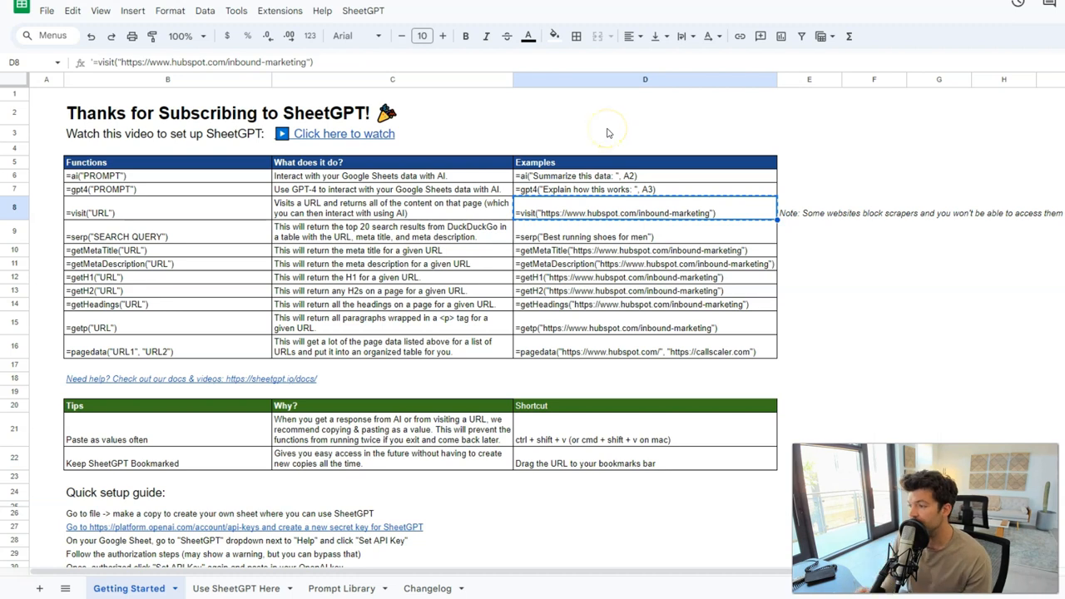
pyautogui.moveTo(164, 208); pyautogui.dragTo(686, 202)
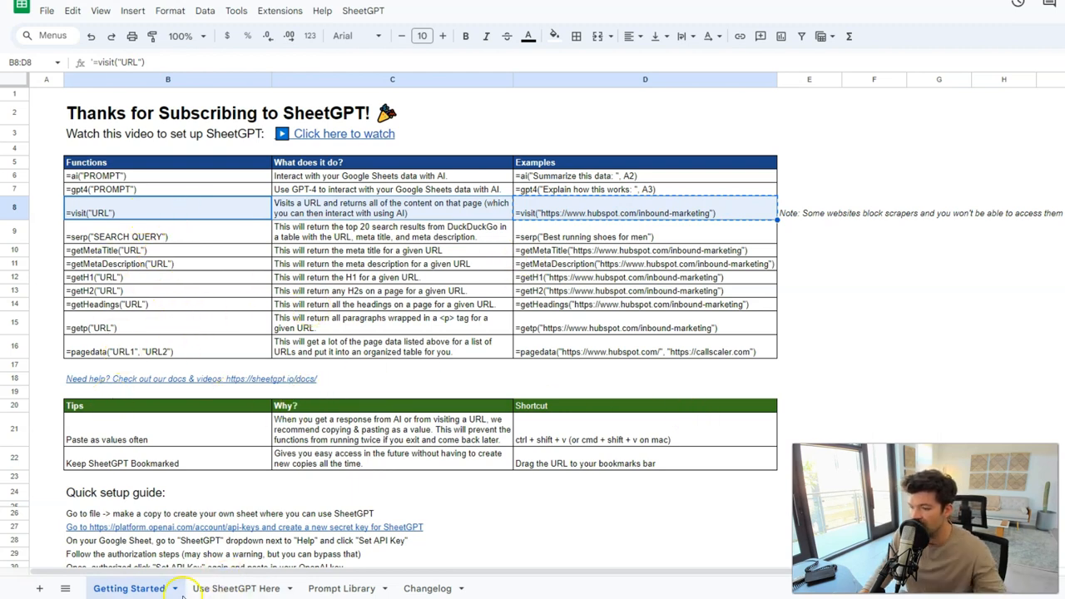
pyautogui.click(230, 588)
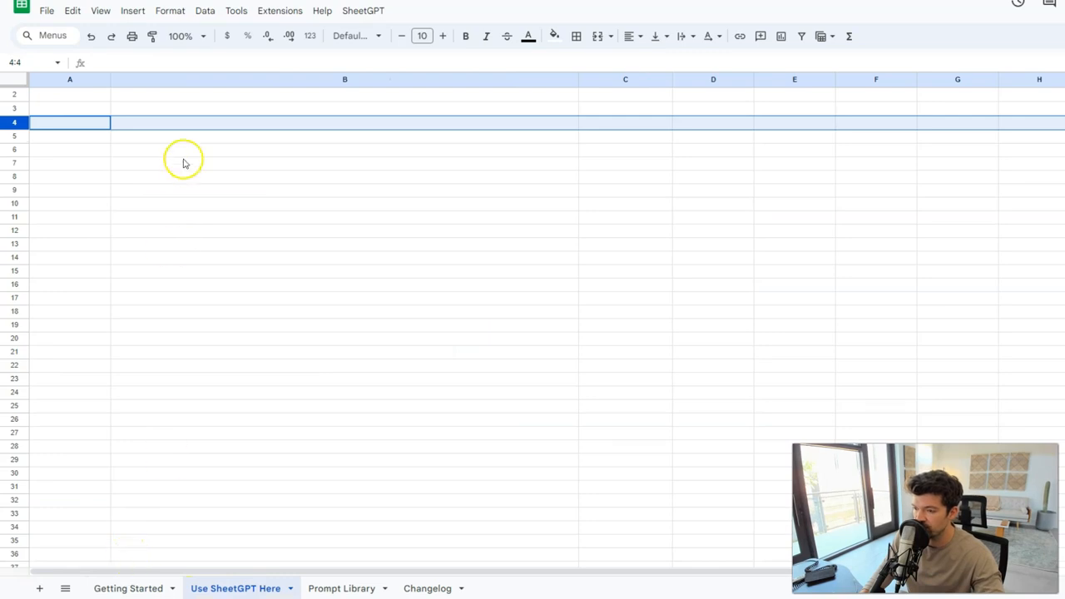
pyautogui.click(188, 134)
pyautogui.click(113, 60)
pyautogui.hotkey('ctrl', 'v')
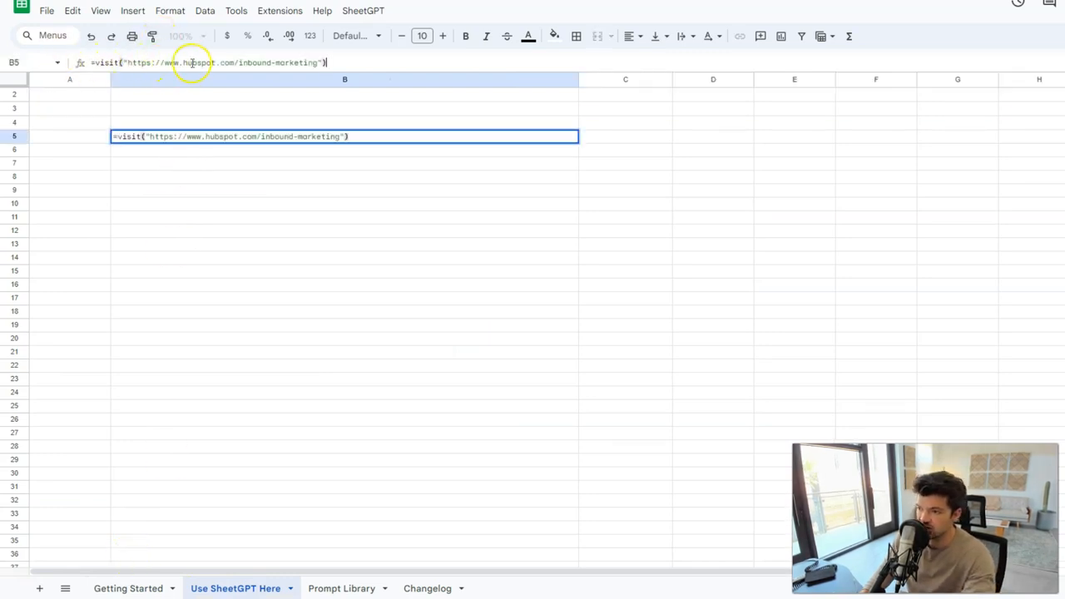
pyautogui.moveTo(319, 63); pyautogui.dragTo(128, 65)
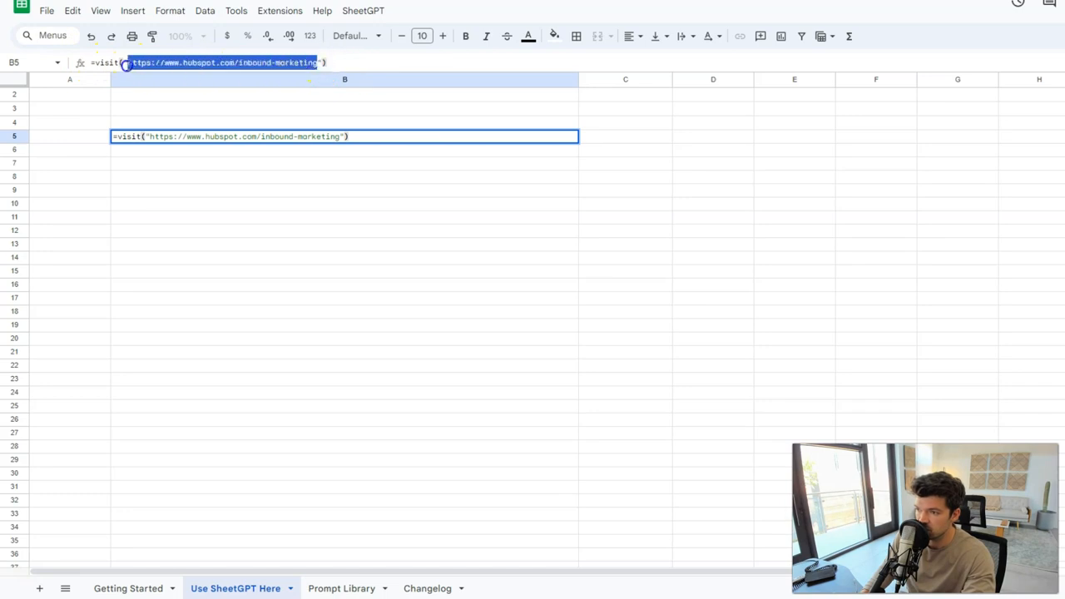
pyautogui.click(427, 133)
pyautogui.press('Return')
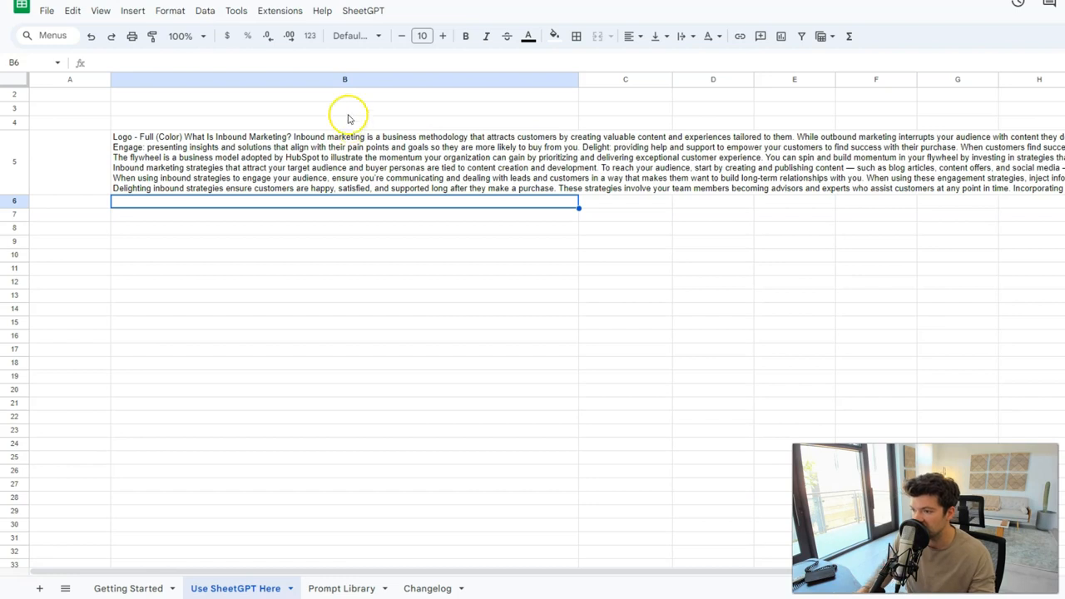
pyautogui.click(328, 171)
pyautogui.hotkey('ctrl', 't')
pyautogui.hotkey('ctrl', 'v')
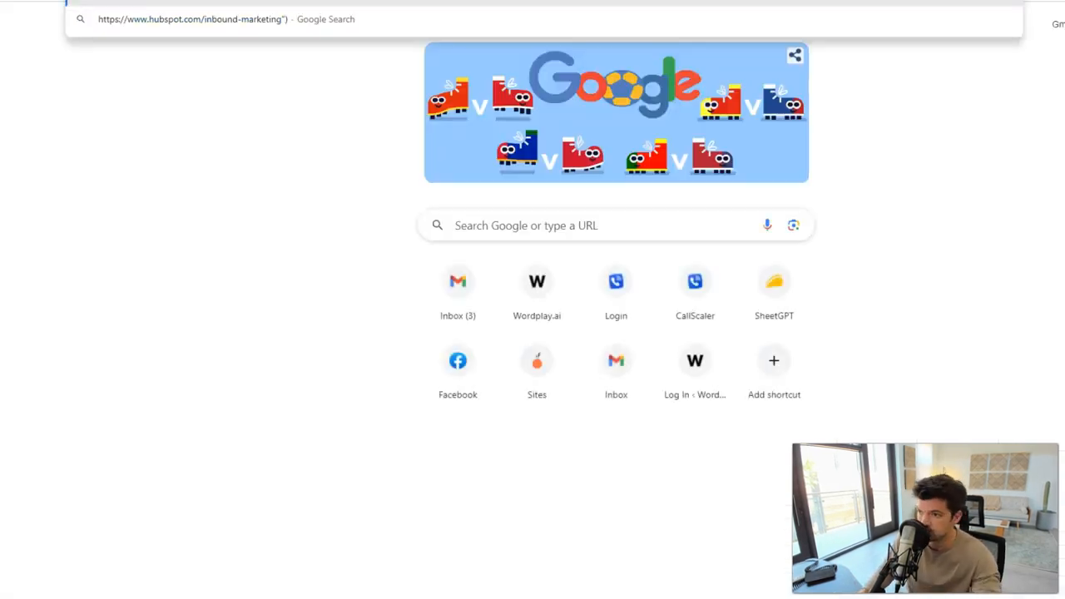
pyautogui.press('BackSpace')
pyautogui.press('BackSpace')
pyautogui.press('Return')
pyautogui.click(391, 1)
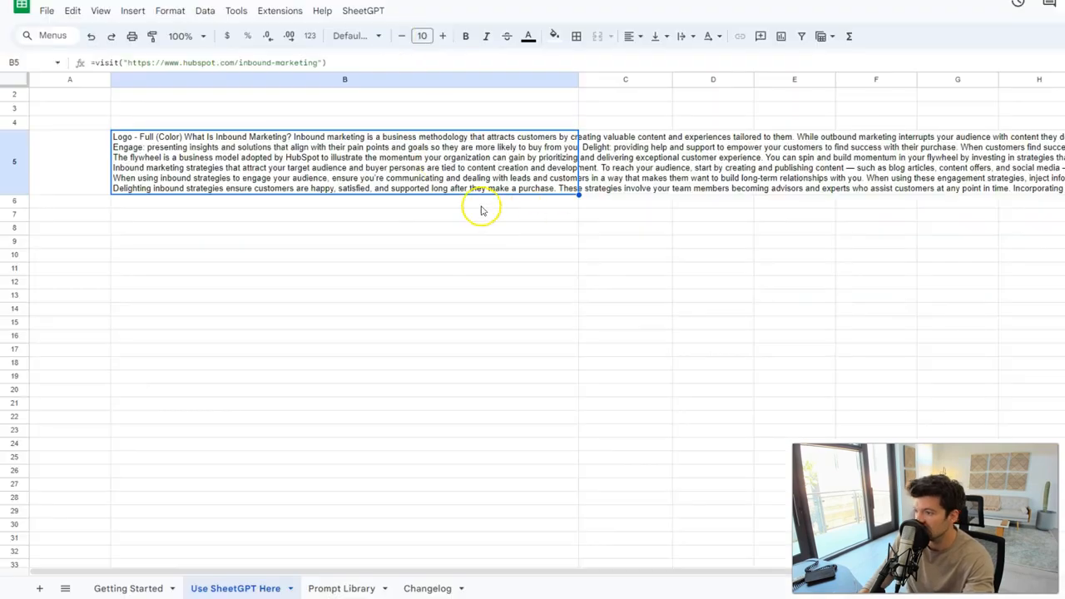
pyautogui.click(499, 1)
pyautogui.scroll(-20, 515, 341)
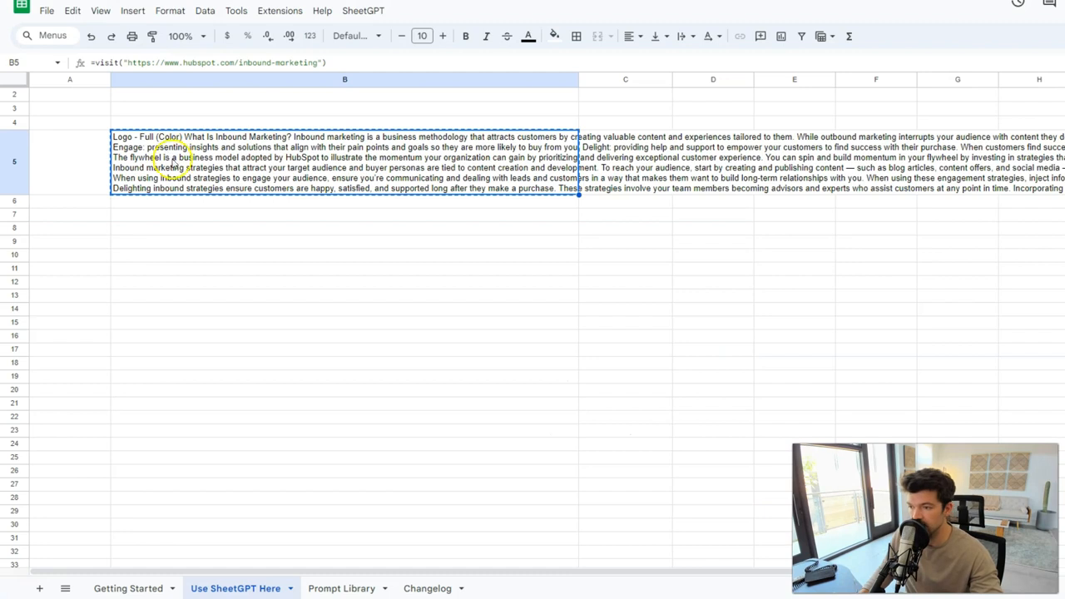
# - Convert the page content in B5 to a plain value and delete "Logo - Full (Color)" from its beginning
pyautogui.hotkey('ctrl', 'c')
pyautogui.hotkey('ctrl', 'shift', 'v')
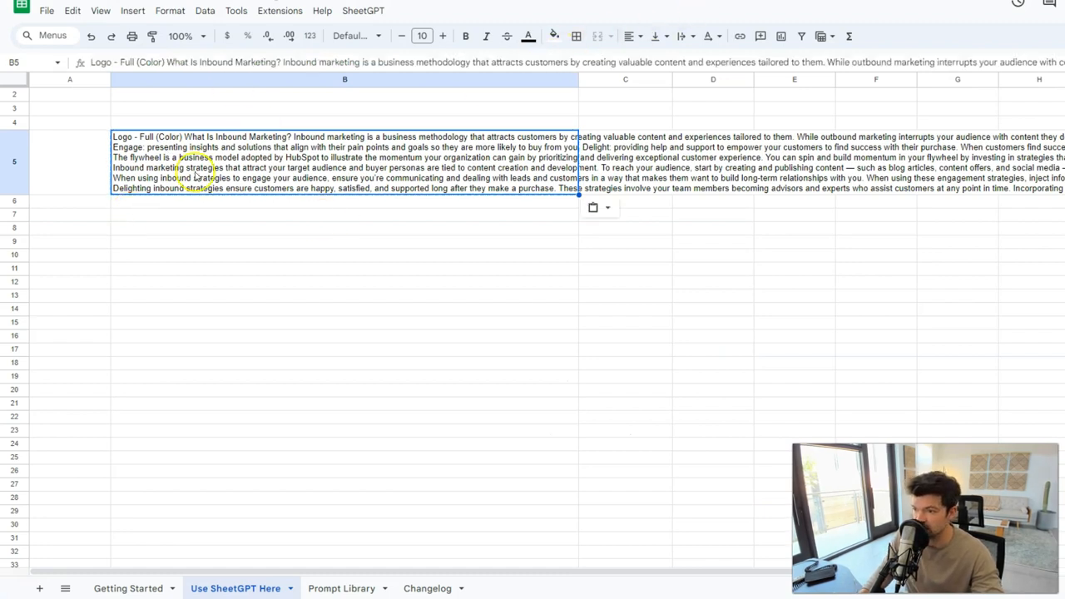
pyautogui.doubleClick(172, 136)
pyautogui.moveTo(179, 137); pyautogui.dragTo(91, 141)
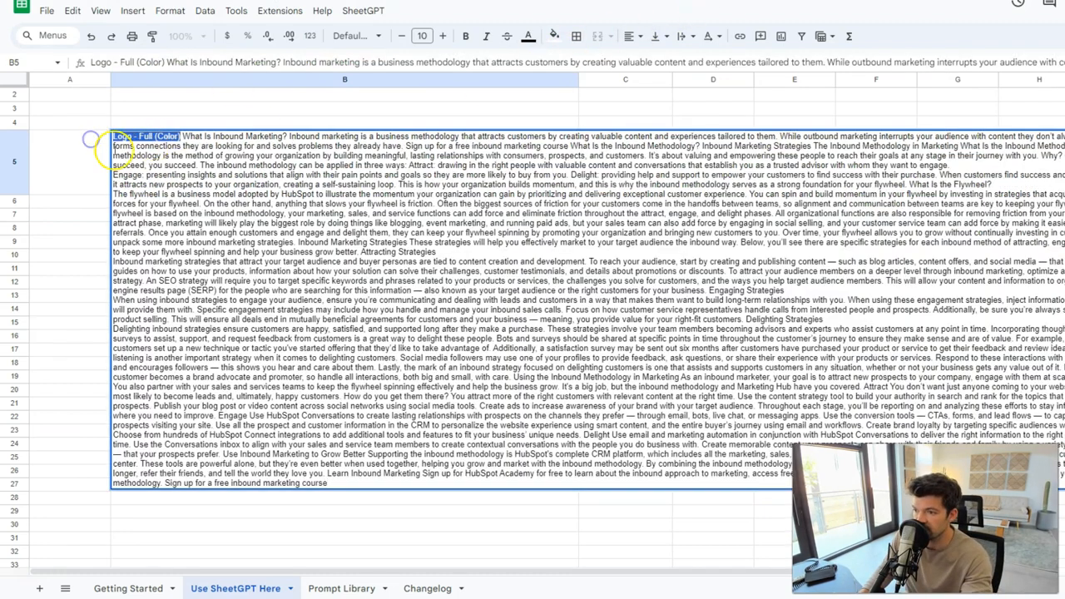
pyautogui.press('BackSpace')
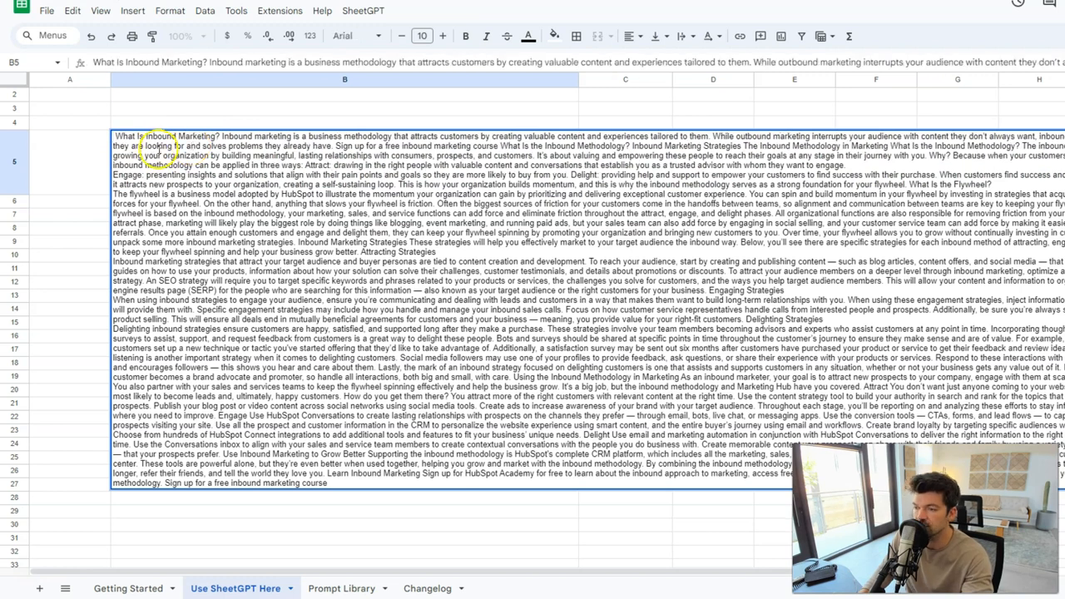
pyautogui.press('Return')
# - Summarize the page content with =ai("Summarize this: ",B5) in B7 and convert the result to a plain value
pyautogui.click(371, 226)
pyautogui.click(371, 216)
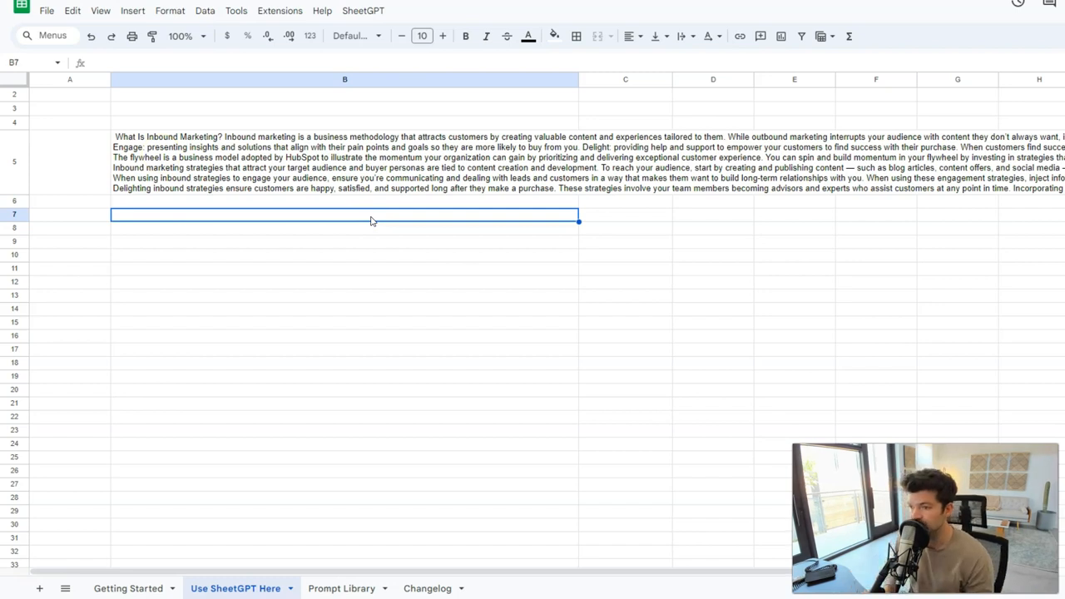
pyautogui.press('Return')
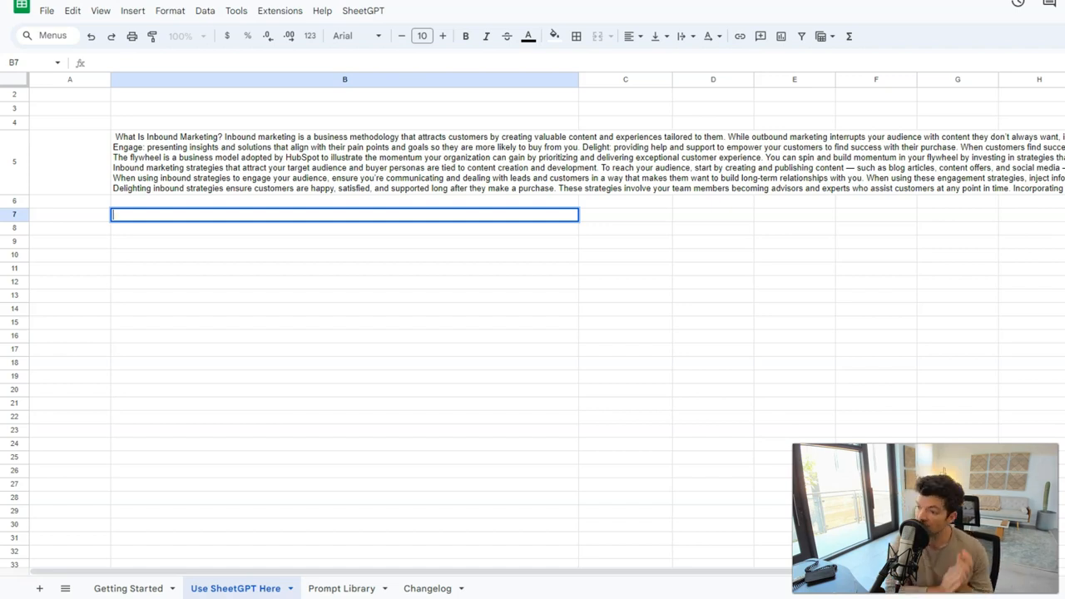
pyautogui.write('=')
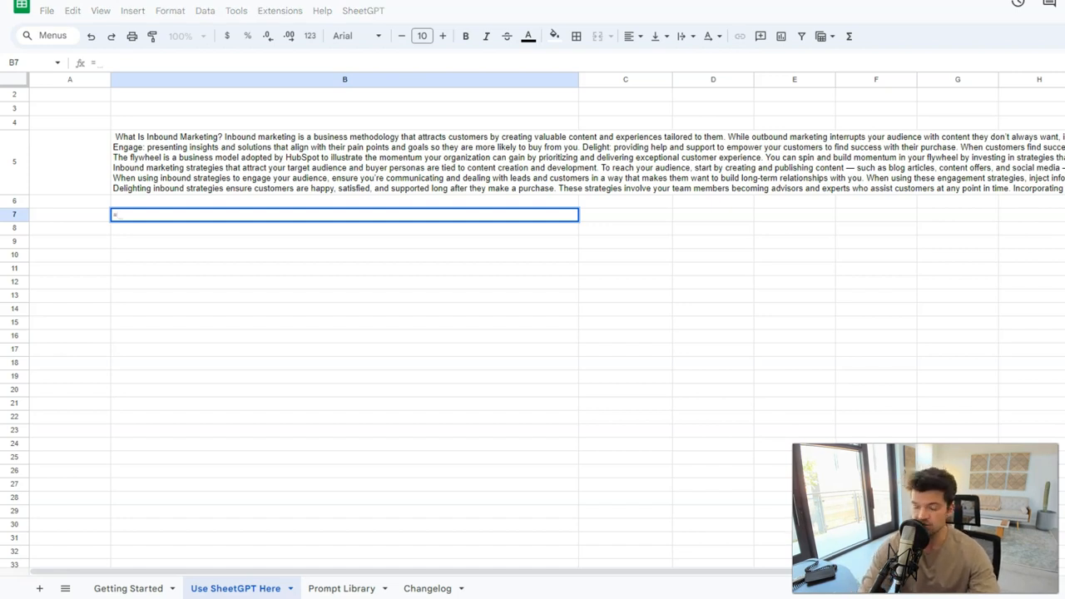
pyautogui.write('ai("Summarize this: "')
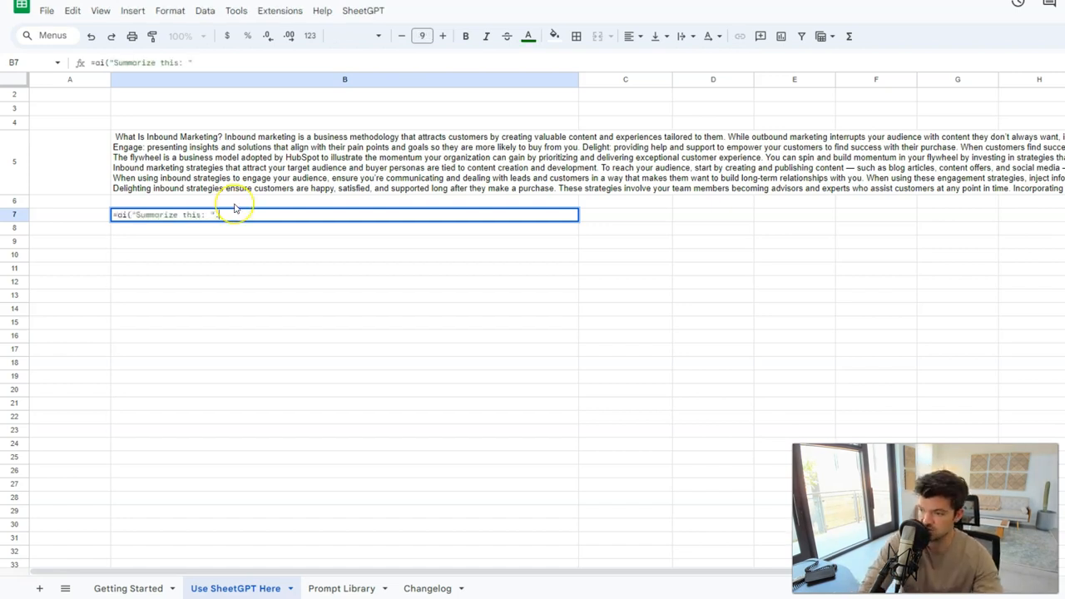
pyautogui.write(',')
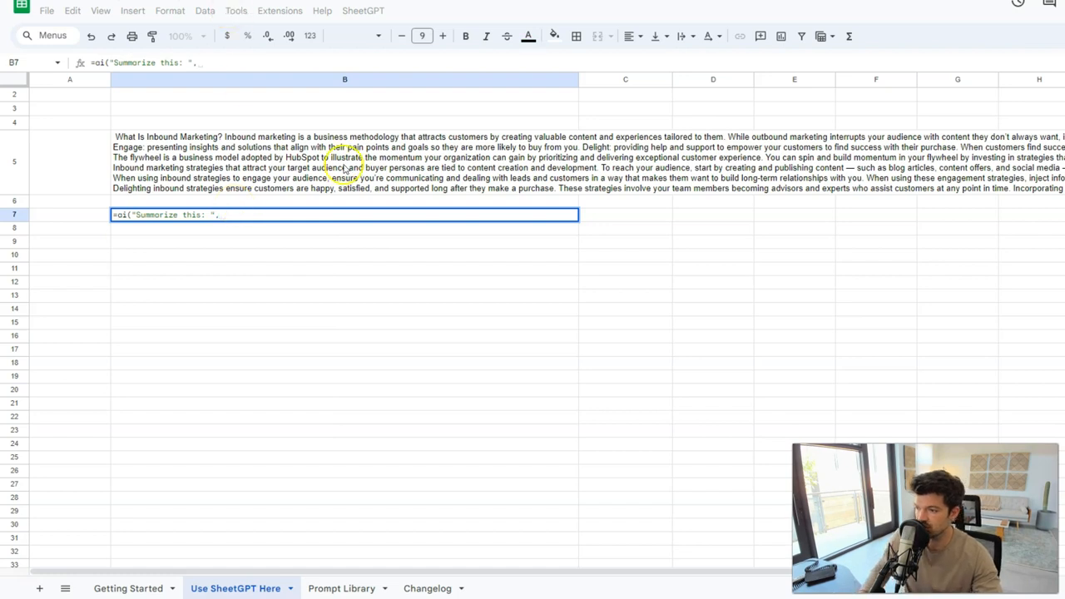
pyautogui.click(220, 158)
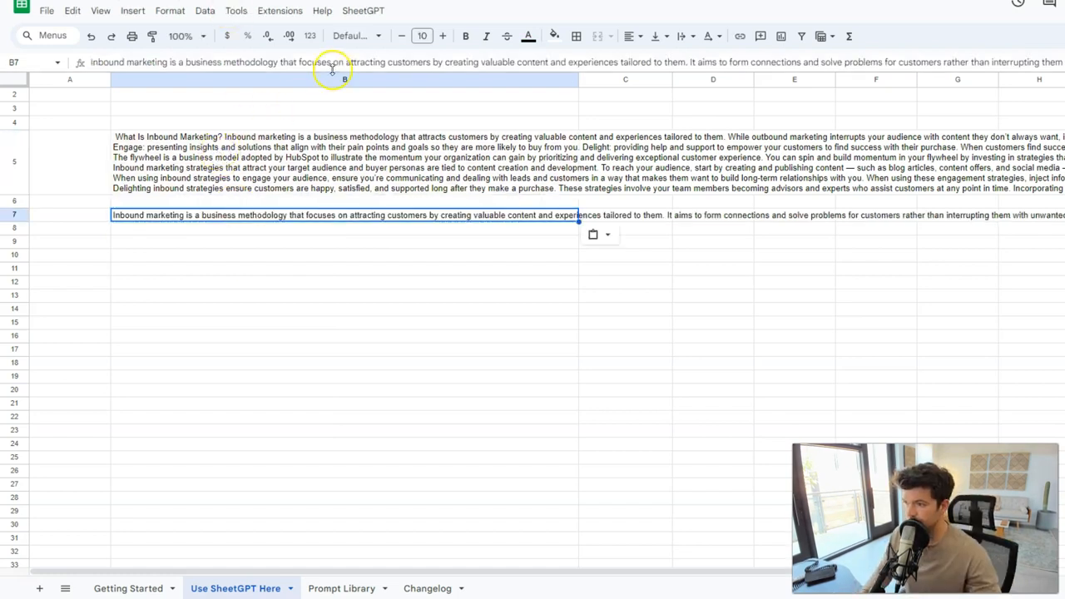
# - Enlarge the formula bar to read the full summary in B7, and restore it to one line
pyautogui.moveTo(333, 71); pyautogui.dragTo(347, 308)
pyautogui.moveTo(259, 107); pyautogui.dragTo(57, 68)
pyautogui.click(231, 126)
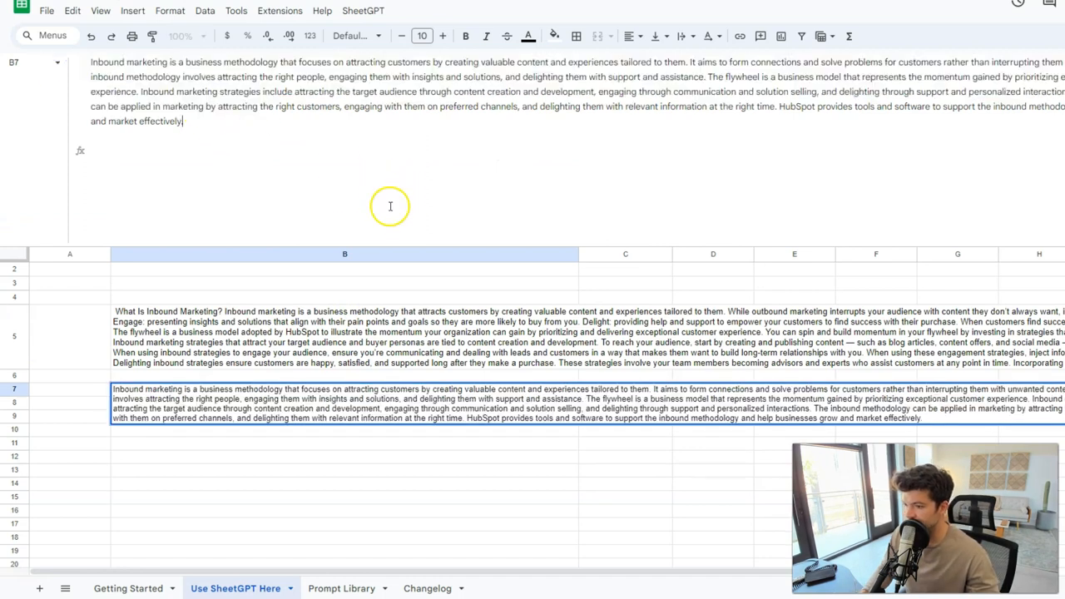
pyautogui.moveTo(345, 247); pyautogui.dragTo(368, 17)
pyautogui.click(391, 272)
# - Clear the summary in B7 and the page content in B5, and narrow column B to near default width
pyautogui.click(241, 214)
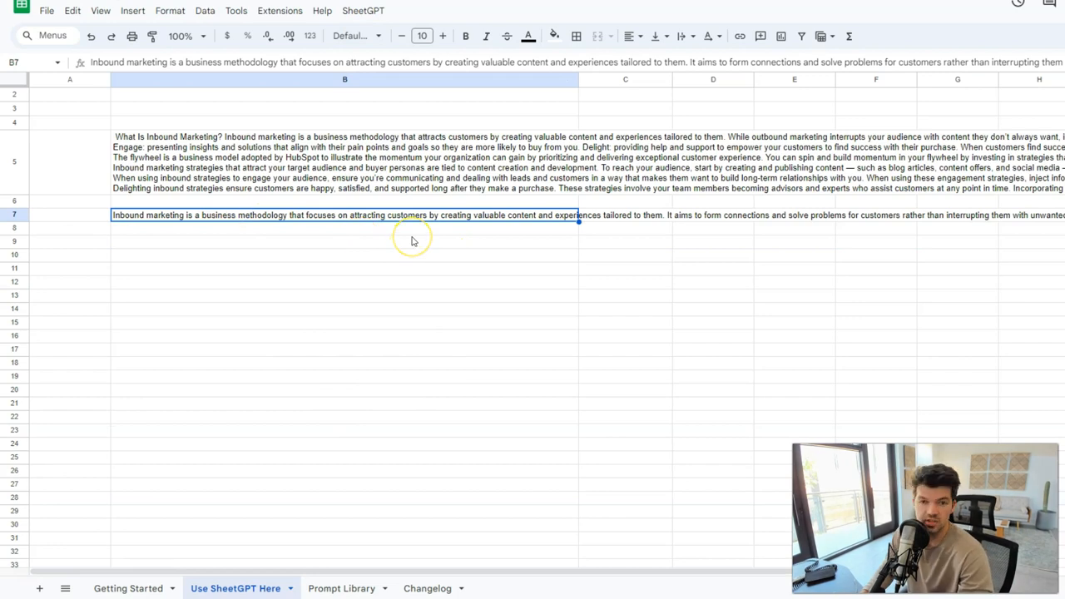
pyautogui.press('Delete')
pyautogui.click(275, 166)
pyautogui.press('Delete')
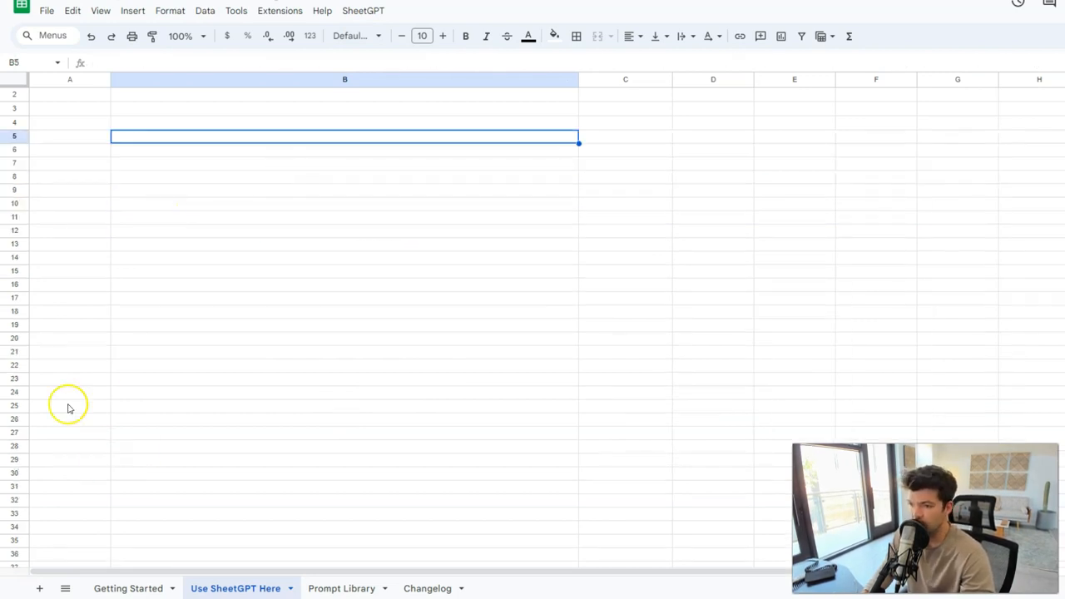
pyautogui.moveTo(574, 80); pyautogui.dragTo(205, 94)
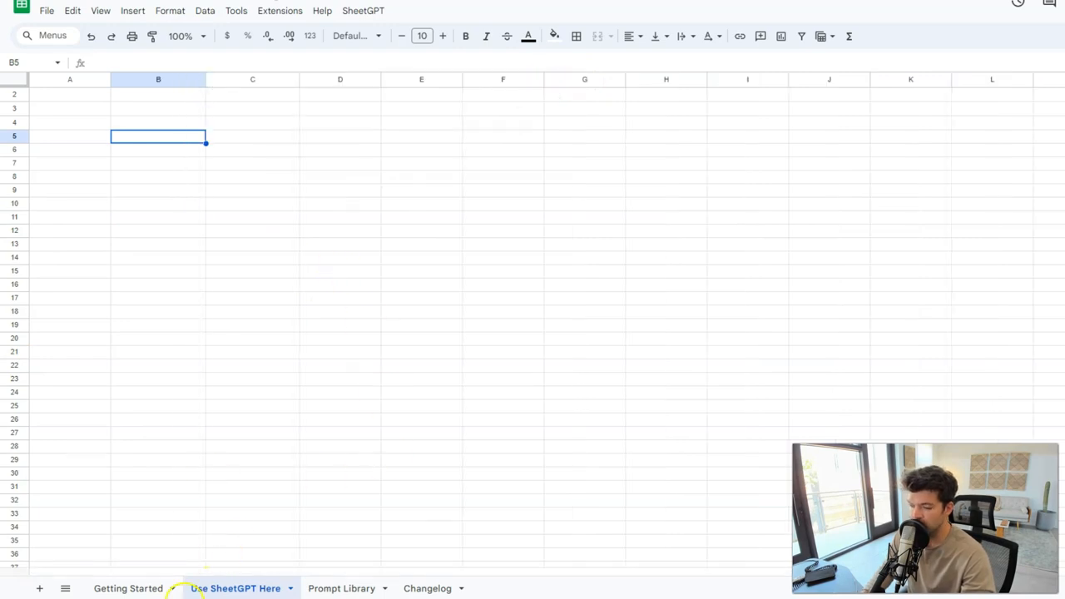
# - Look up the serp function in the Getting Started sheet and enter =serp("Best running shoes for men") in B5 of Use SheetGPT Here
pyautogui.click(132, 589)
pyautogui.click(107, 235)
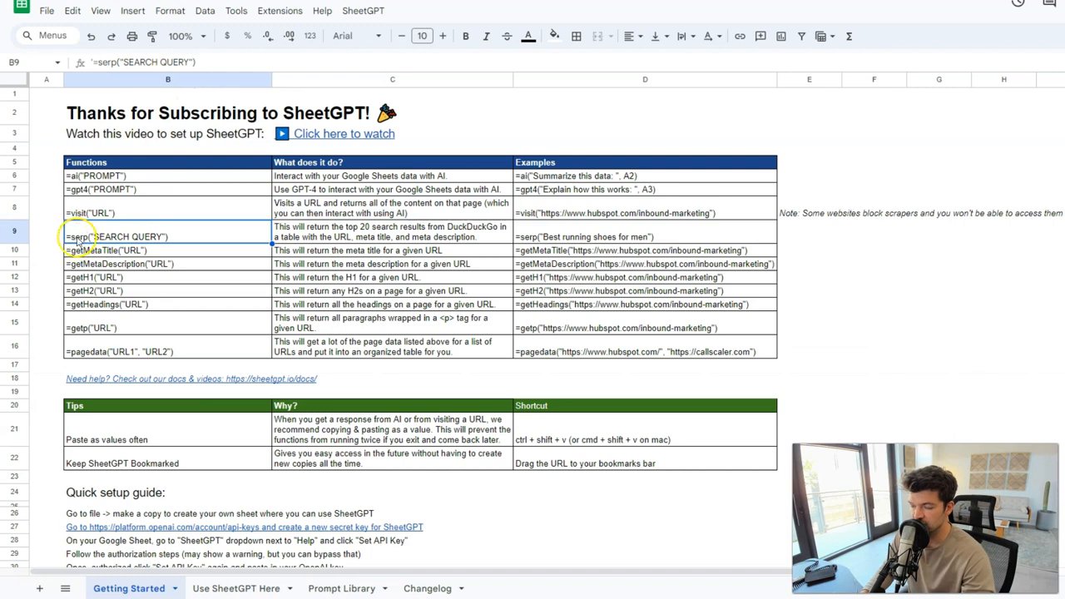
pyautogui.click(228, 589)
pyautogui.write('=serp("')
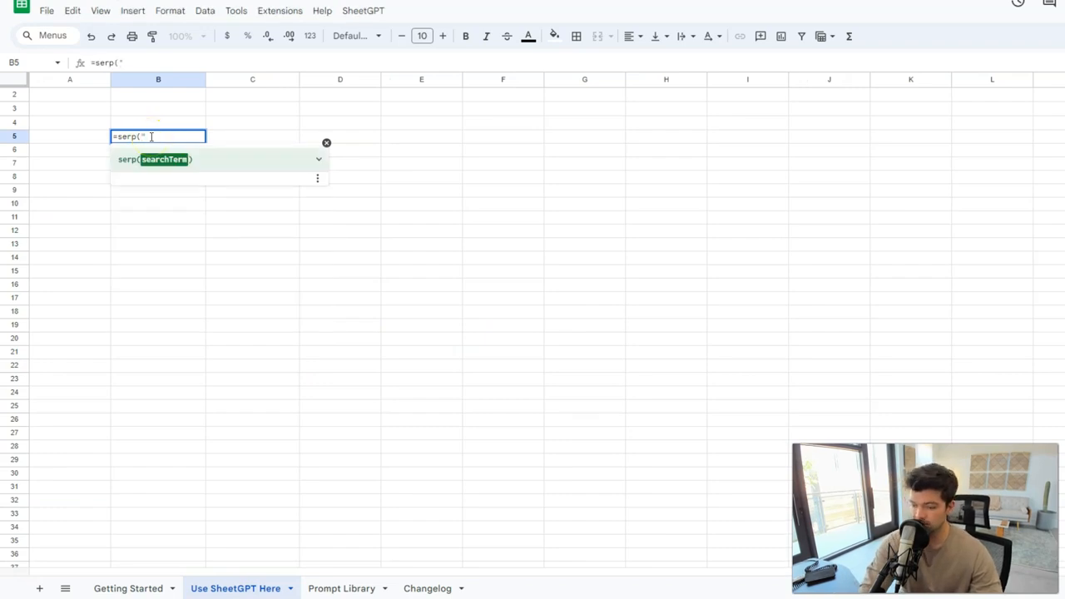
pyautogui.write('Best run')
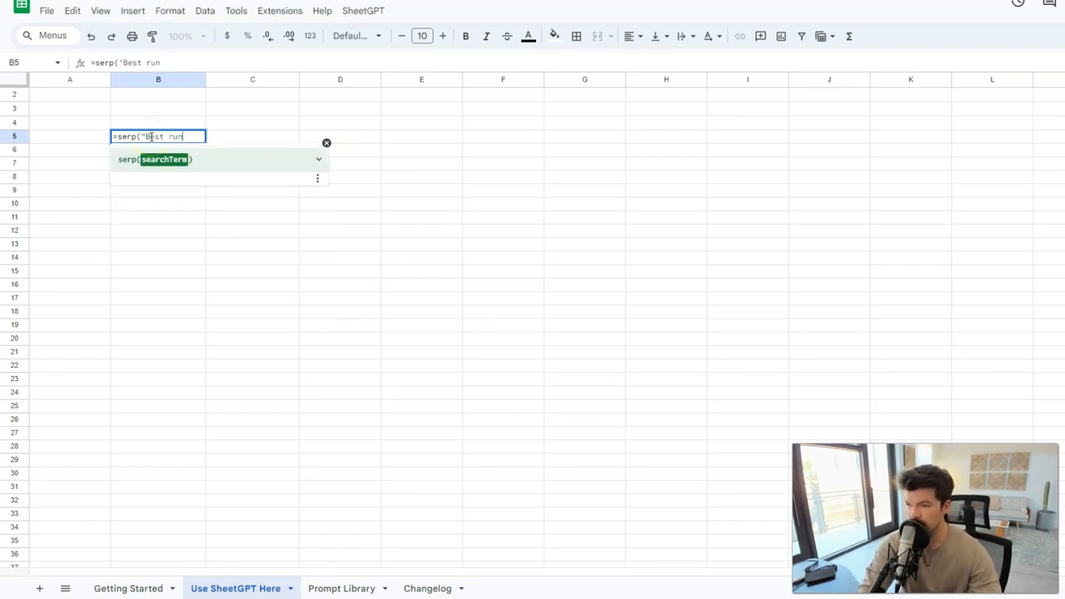
pyautogui.write('ning shoes for men")')
pyautogui.press('Return')
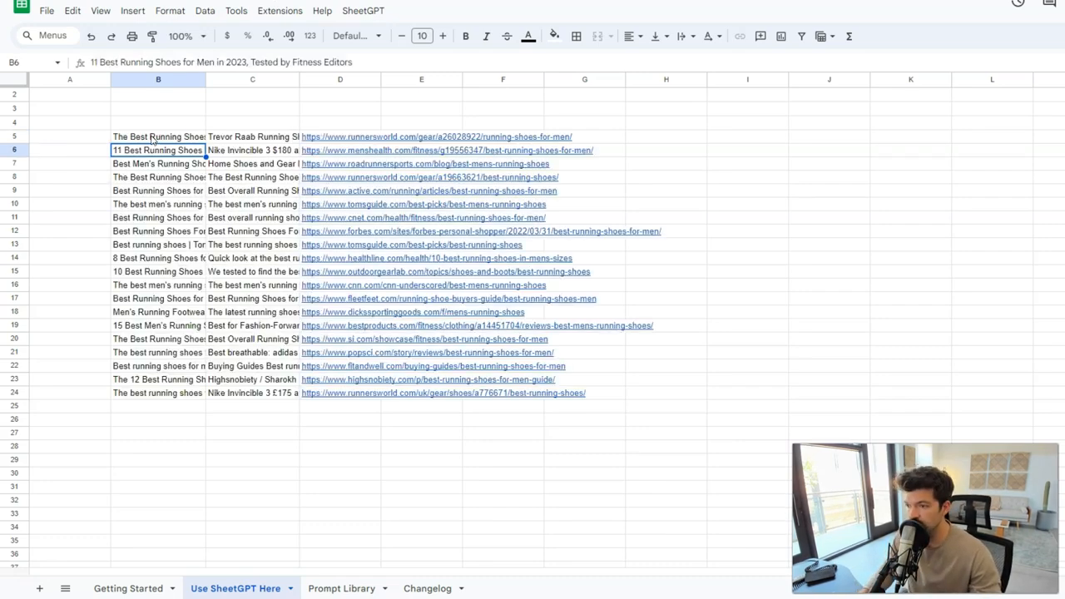
# - Widen column B to fit the result titles, and look over the titles, descriptions and URLs returned by the search
pyautogui.moveTo(206, 79); pyautogui.dragTo(380, 74)
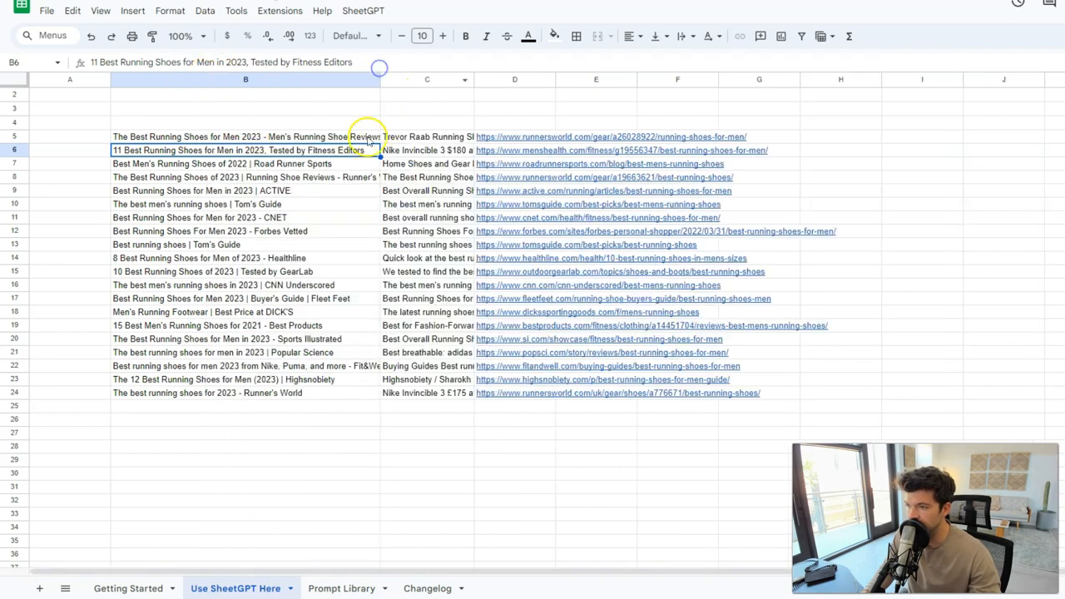
pyautogui.click(426, 137)
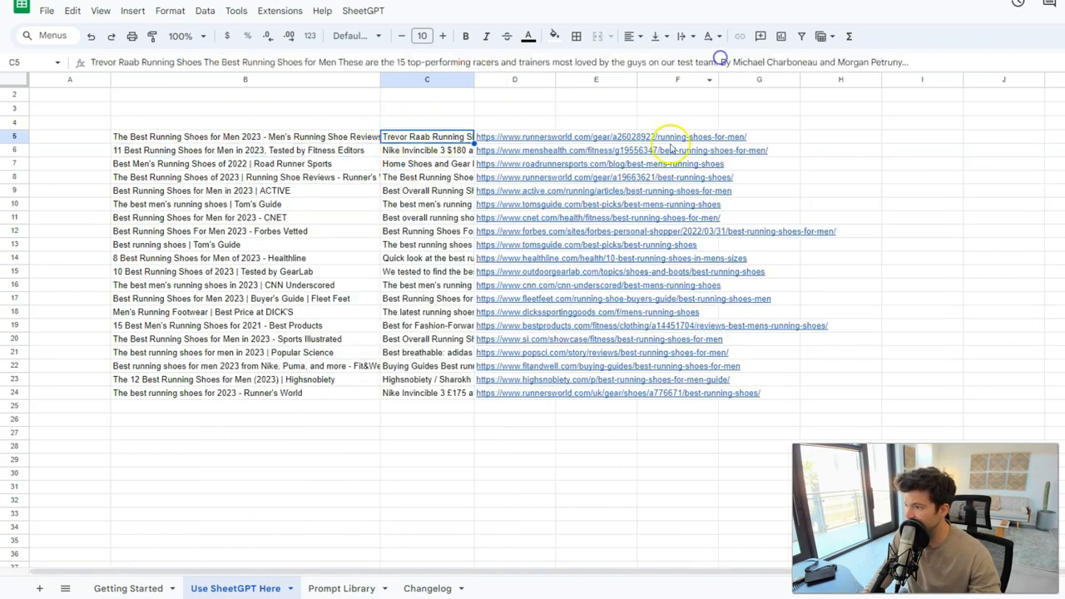
pyautogui.moveTo(527, 137); pyautogui.dragTo(536, 392)
pyautogui.click(338, 288)
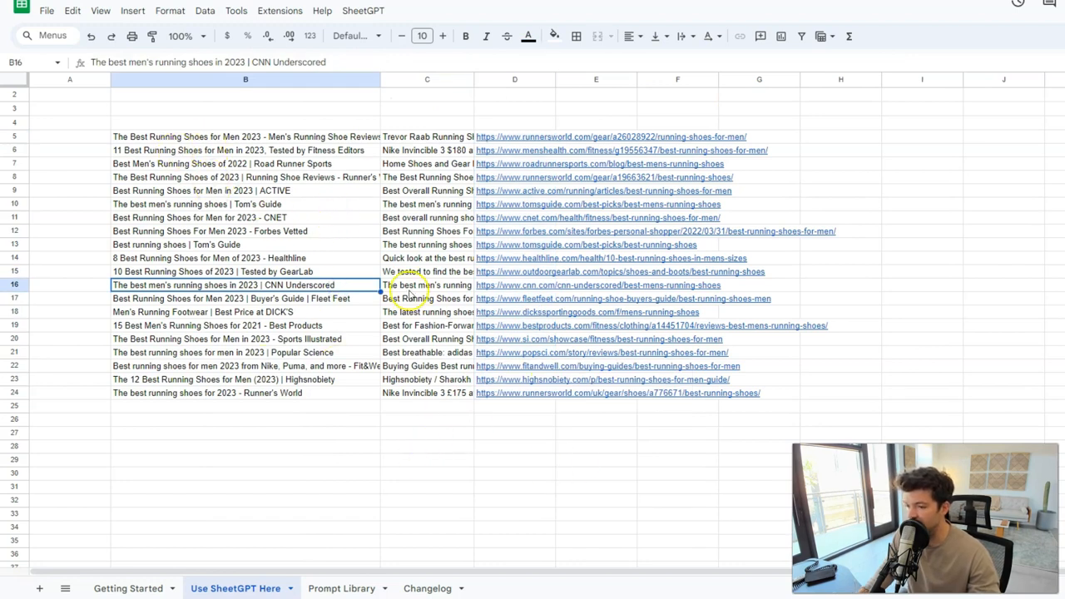
pyautogui.scroll(-1, 209, 392)
pyautogui.click(209, 391)
pyautogui.moveTo(585, 364)
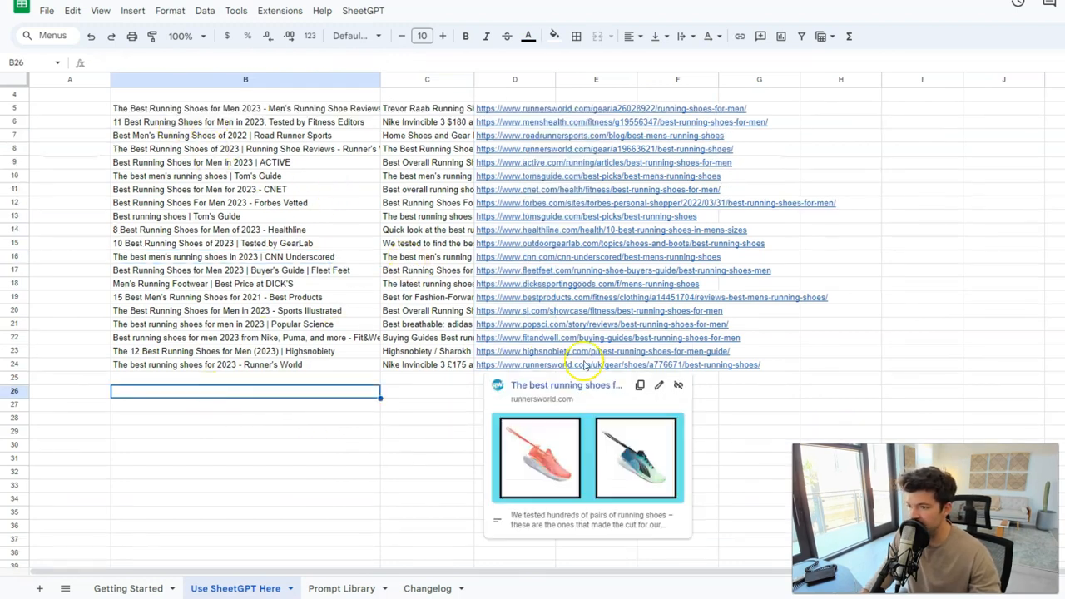
# - Paste the search results in B5:E24 over themselves as plain values, and undo that paste
pyautogui.moveTo(282, 109); pyautogui.dragTo(395, 391)
pyautogui.moveTo(229, 108); pyautogui.dragTo(574, 368)
pyautogui.hotkey('ctrl', 'c')
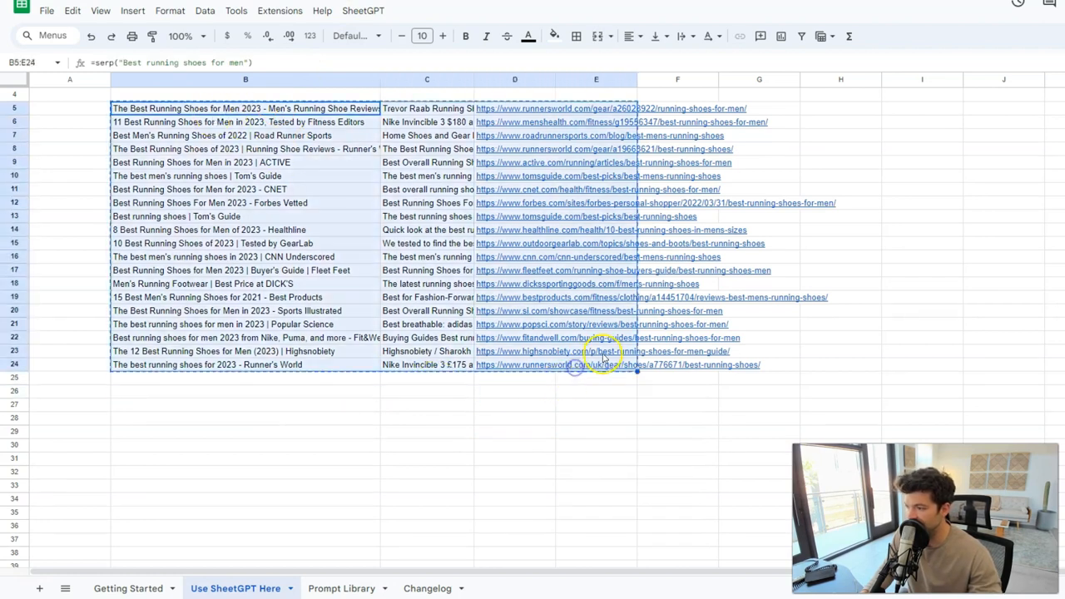
pyautogui.hotkey('ctrl', 'shift', 'v')
pyautogui.click(910, 388)
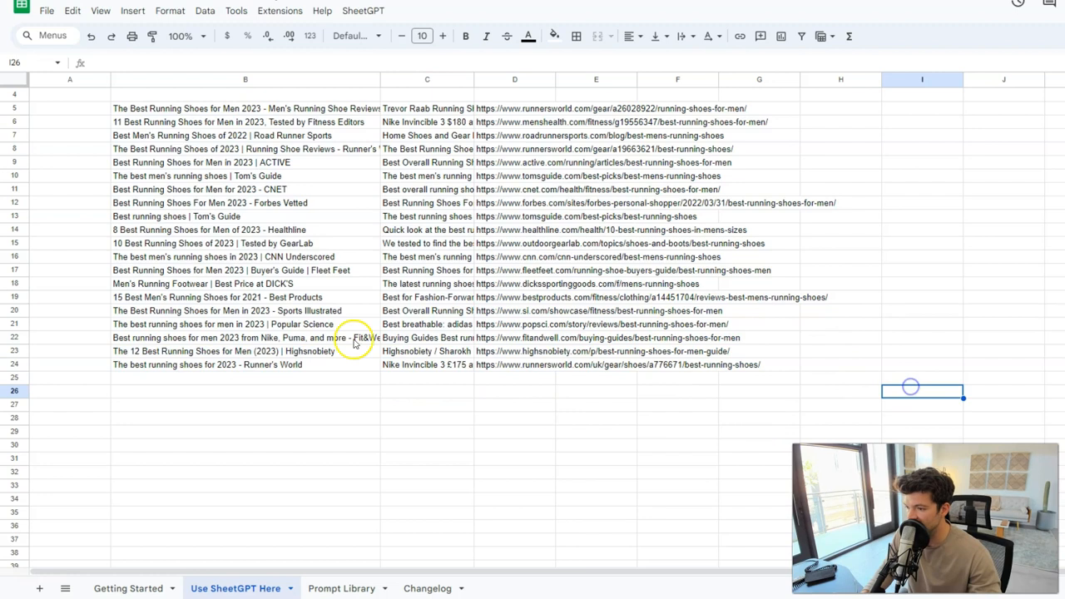
pyautogui.hotkey('ctrl', 'z')
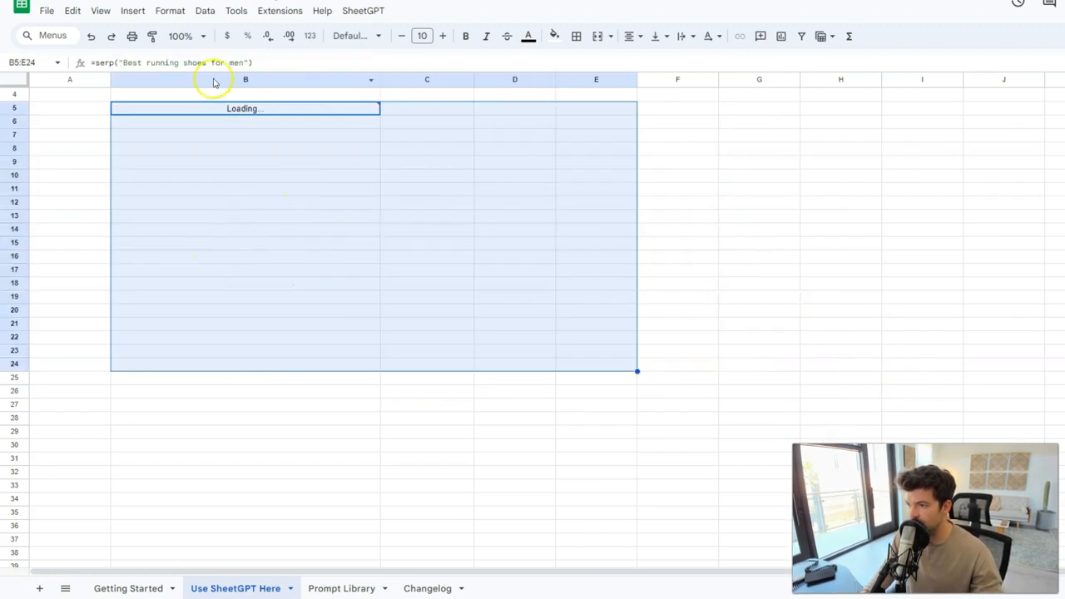
# - Delete the serp formula in B5 and undo the deletion
pyautogui.click(920, 267)
pyautogui.click(176, 109)
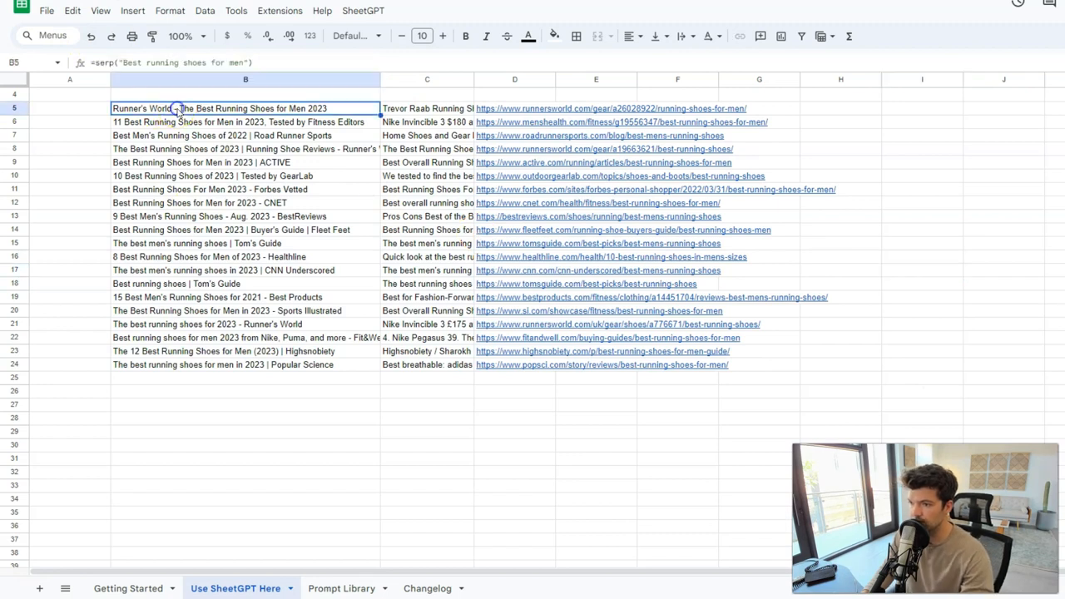
pyautogui.press('Delete')
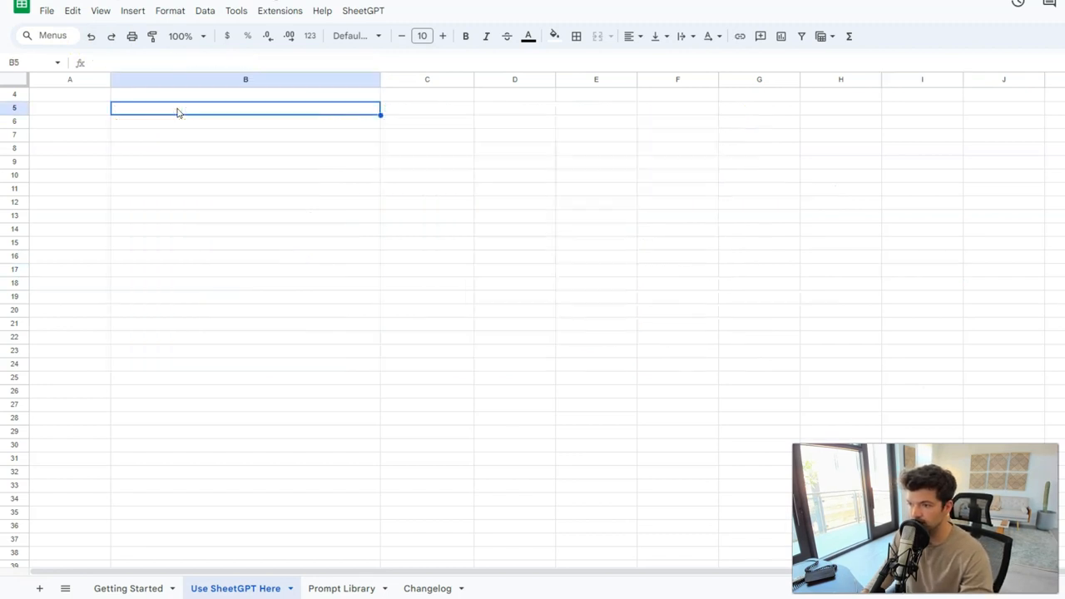
pyautogui.hotkey('ctrl', 'z')
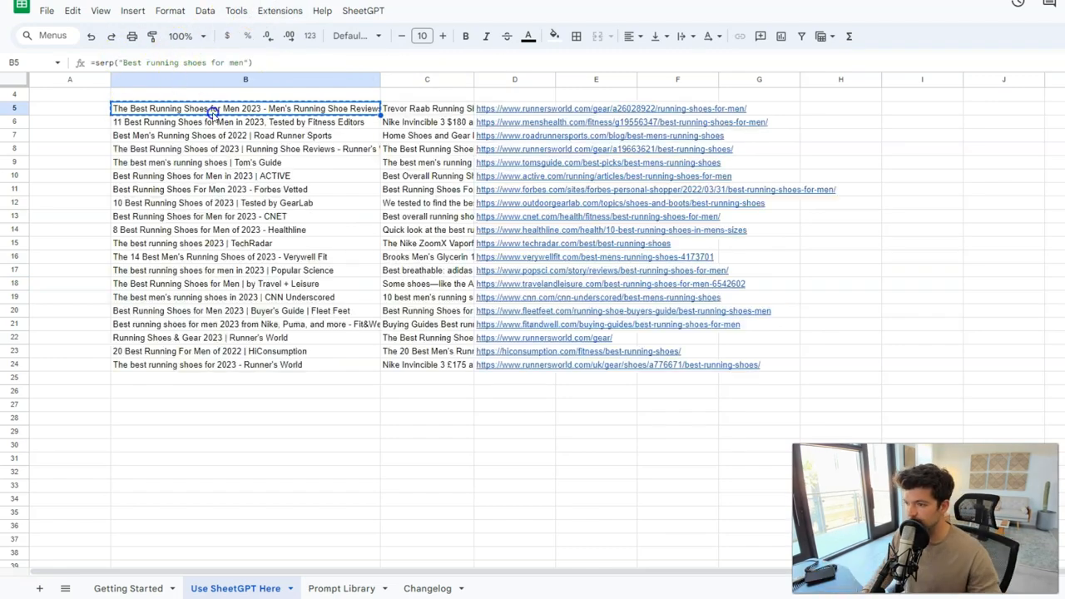
# - Convert all contents of columns B to D to plain values
pyautogui.moveTo(196, 79); pyautogui.dragTo(480, 128)
pyautogui.hotkey('ctrl', 'c')
pyautogui.hotkey('ctrl', 'shift', 'v')
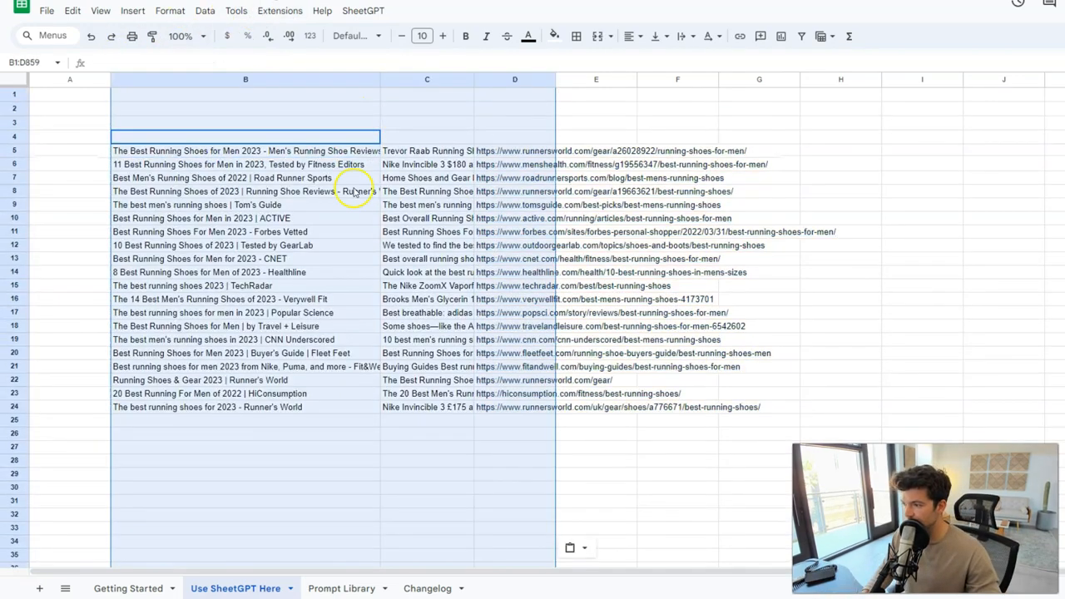
pyautogui.click(281, 237)
# - Enter =pagedata(D5:D14) in B26 to scrape the page data of the first ten search result URLs
pyautogui.scroll(-2, 282, 237)
pyautogui.click(195, 363)
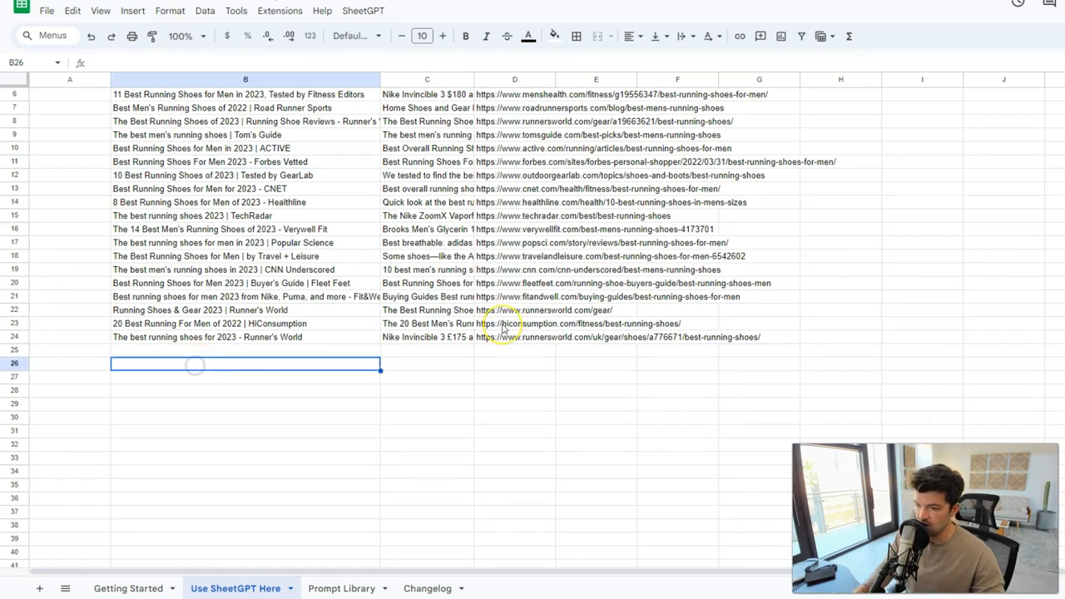
pyautogui.write('=pagedata(')
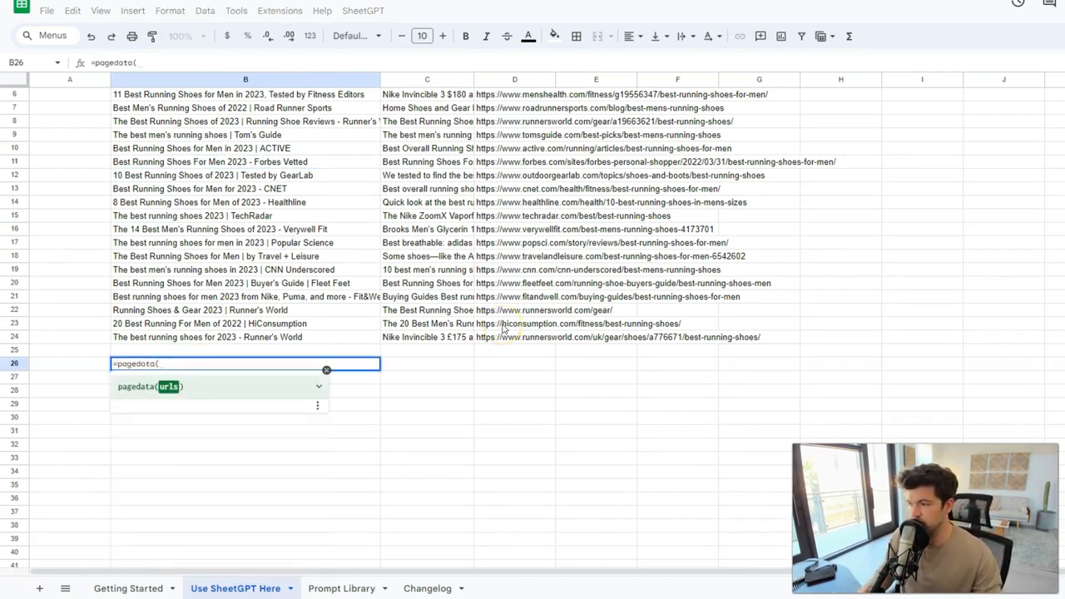
pyautogui.scroll(2, 526, 282)
pyautogui.moveTo(499, 150); pyautogui.dragTo(516, 272)
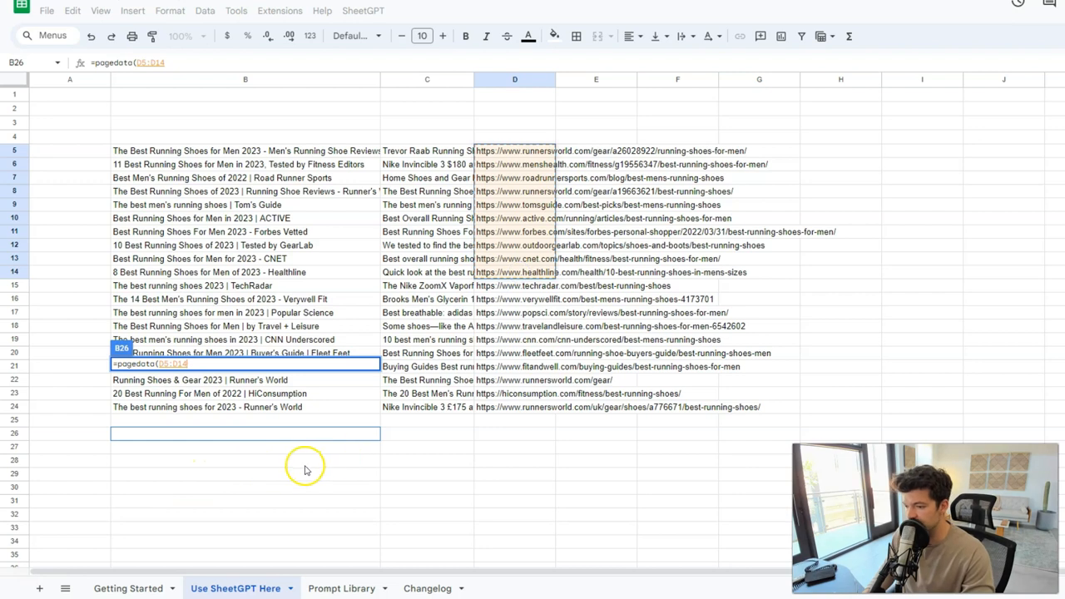
pyautogui.press('Return')
pyautogui.click(279, 433)
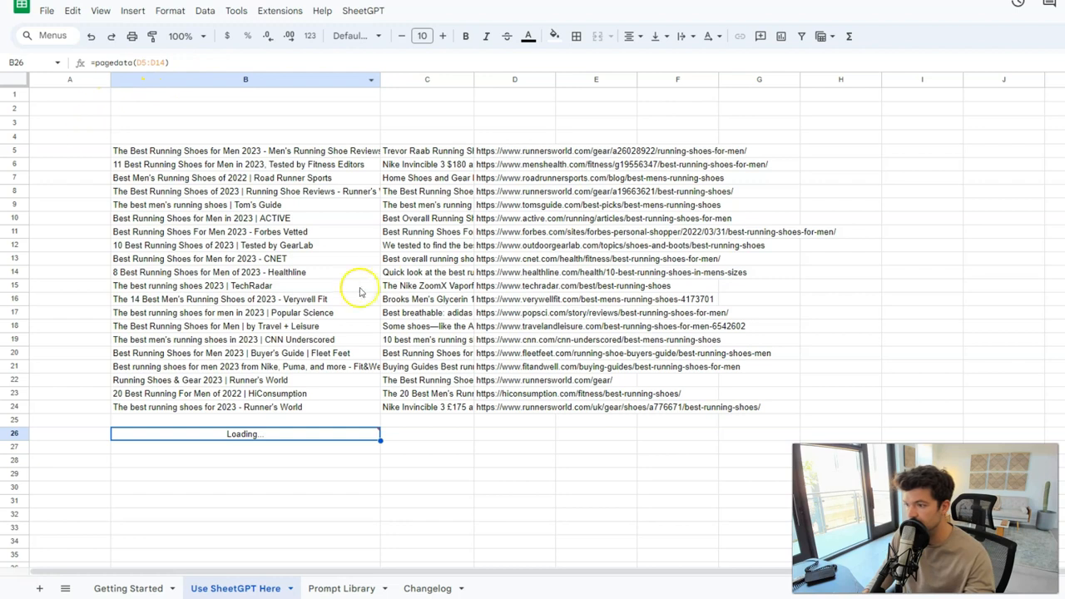
pyautogui.scroll(-2, 454, 289)
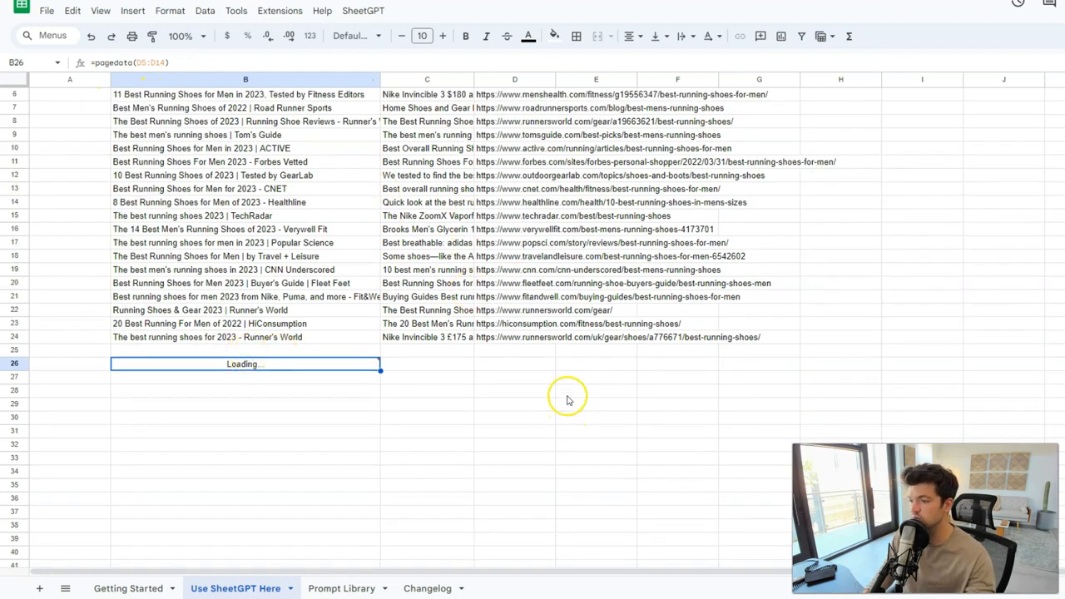
pyautogui.scroll(-2, 515, 376)
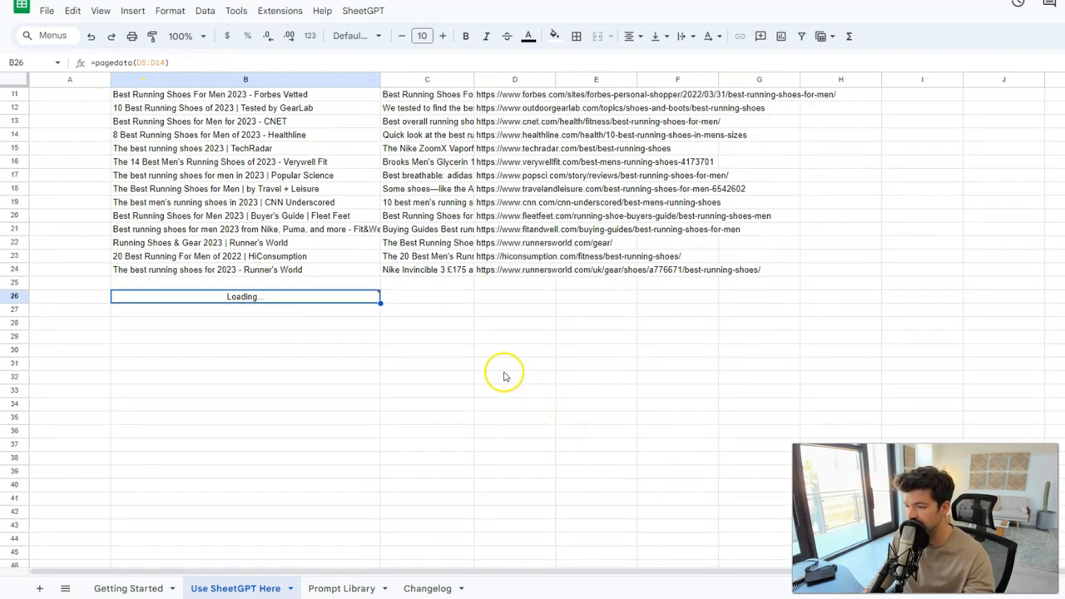
# - Shrink the heights of rows 26 through 39 to roughly one text line each
pyautogui.click(13, 296)
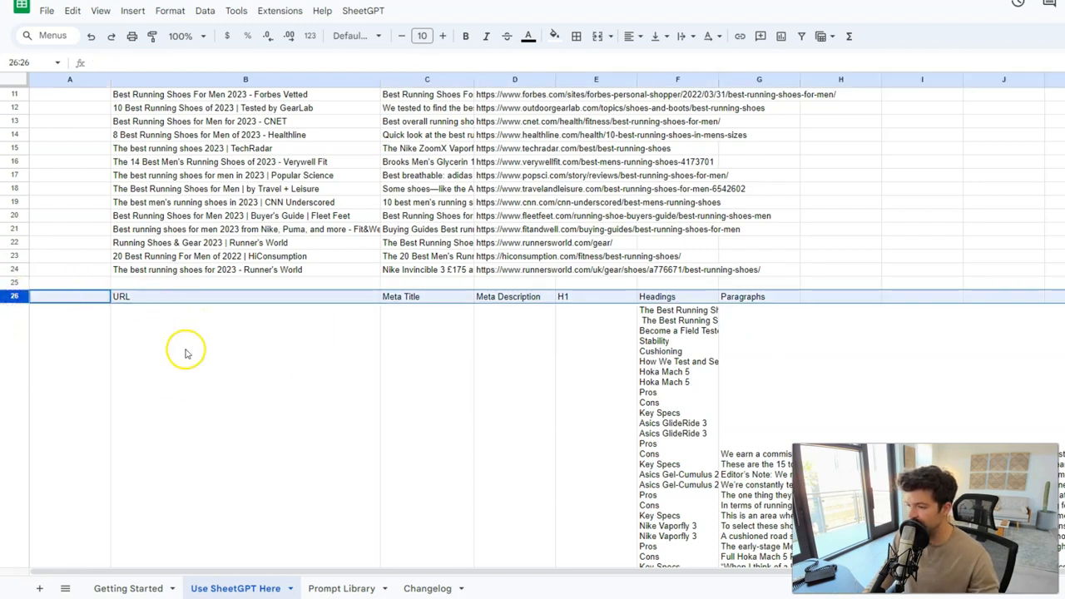
pyautogui.scroll(-5, 213, 308)
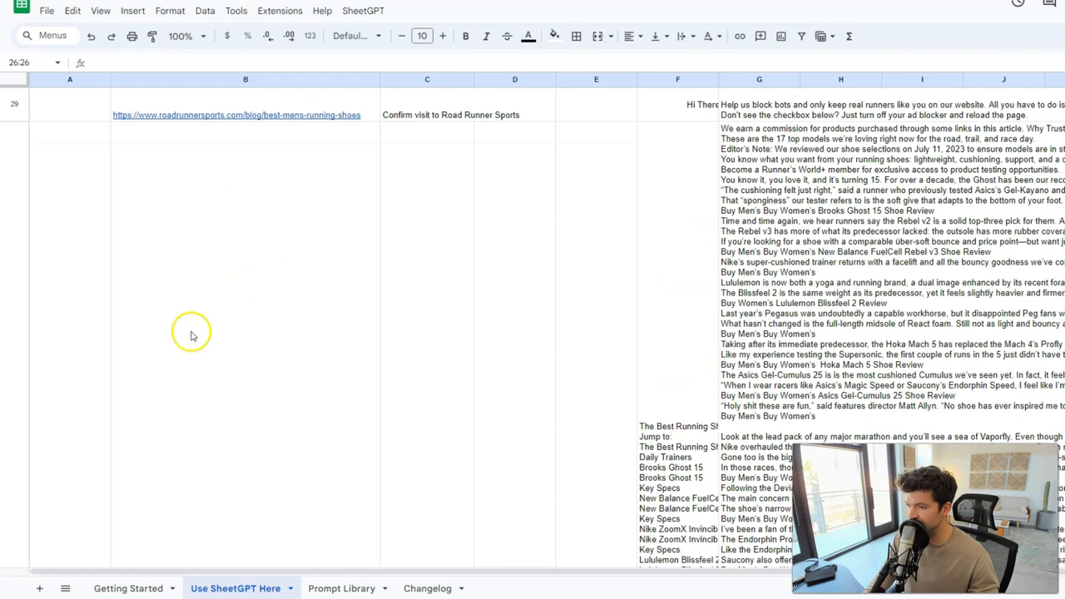
pyautogui.scroll(-3, 187, 324)
pyautogui.scroll(-3, 174, 291)
pyautogui.scroll(8, 150, 283)
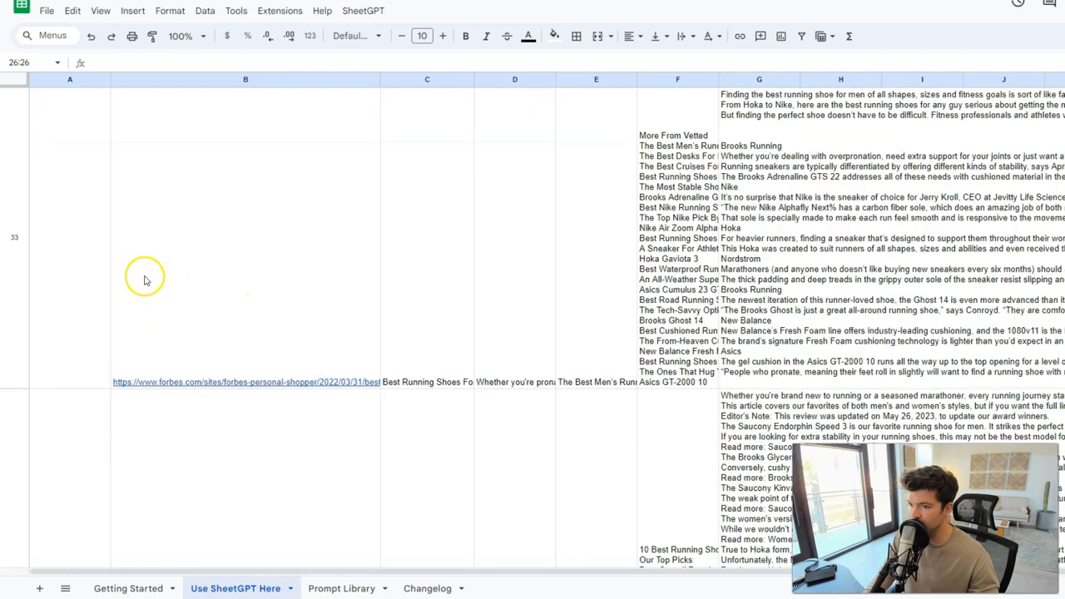
pyautogui.scroll(3, 19, 274)
pyautogui.scroll(-5, 17, 276)
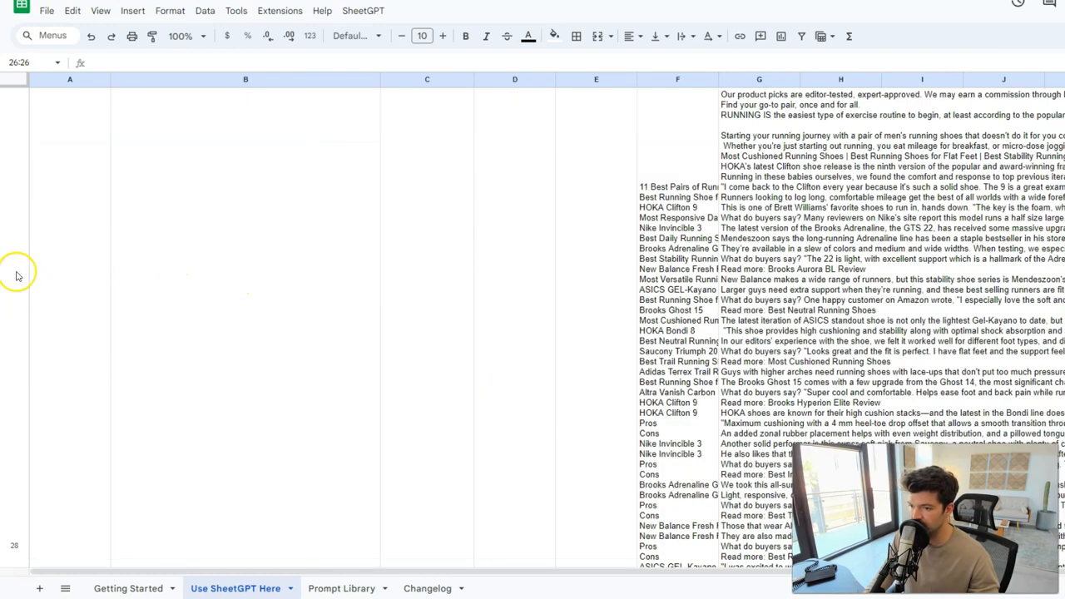
pyautogui.scroll(-5, 11, 279)
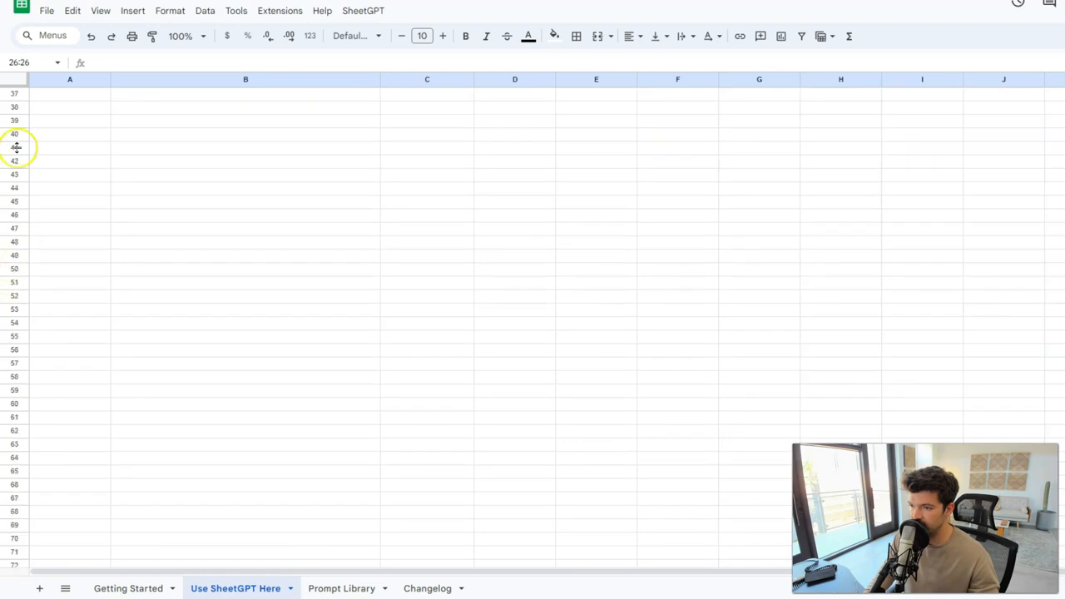
pyautogui.keyDown('shift'); pyautogui.click(14, 124); pyautogui.keyUp('shift')
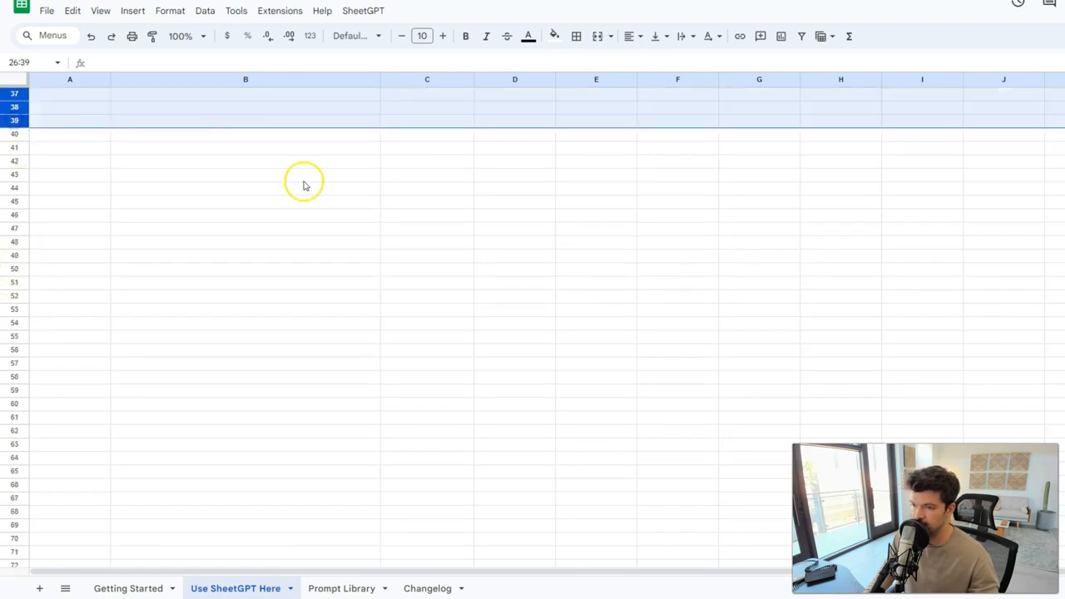
pyautogui.moveTo(13, 128); pyautogui.dragTo(14, 129)
pyautogui.scroll(5, 366, 217)
pyautogui.click(516, 354)
# - Look over the scraped page data table and convert B26:G36 to plain values
pyautogui.scroll(-1, 608, 332)
pyautogui.scroll(-1, 608, 332)
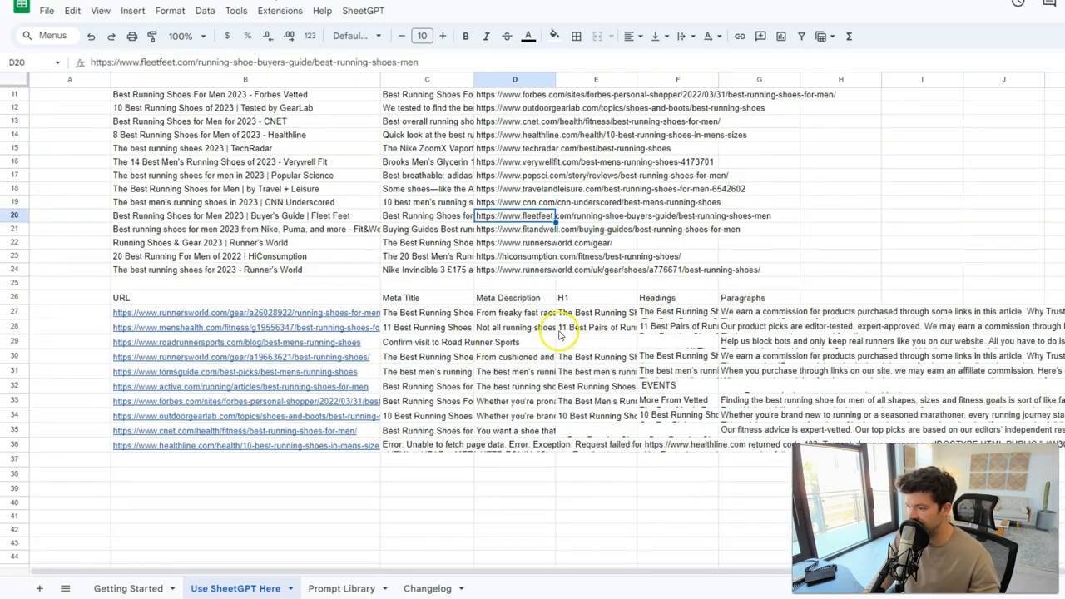
pyautogui.click(720, 311)
pyautogui.moveTo(232, 316); pyautogui.dragTo(763, 442)
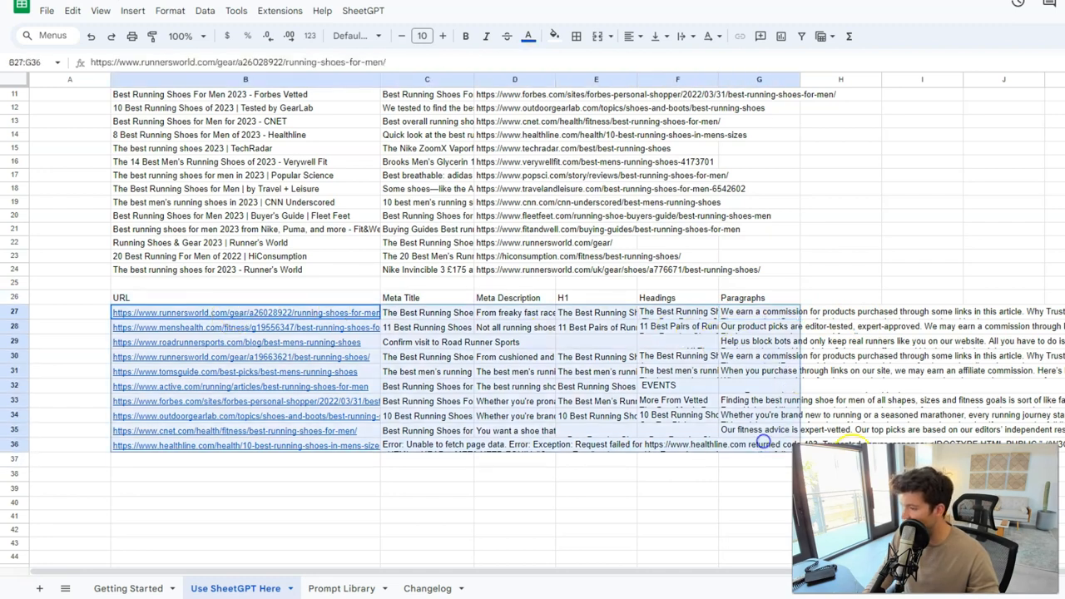
pyautogui.click(800, 420)
pyautogui.click(763, 342)
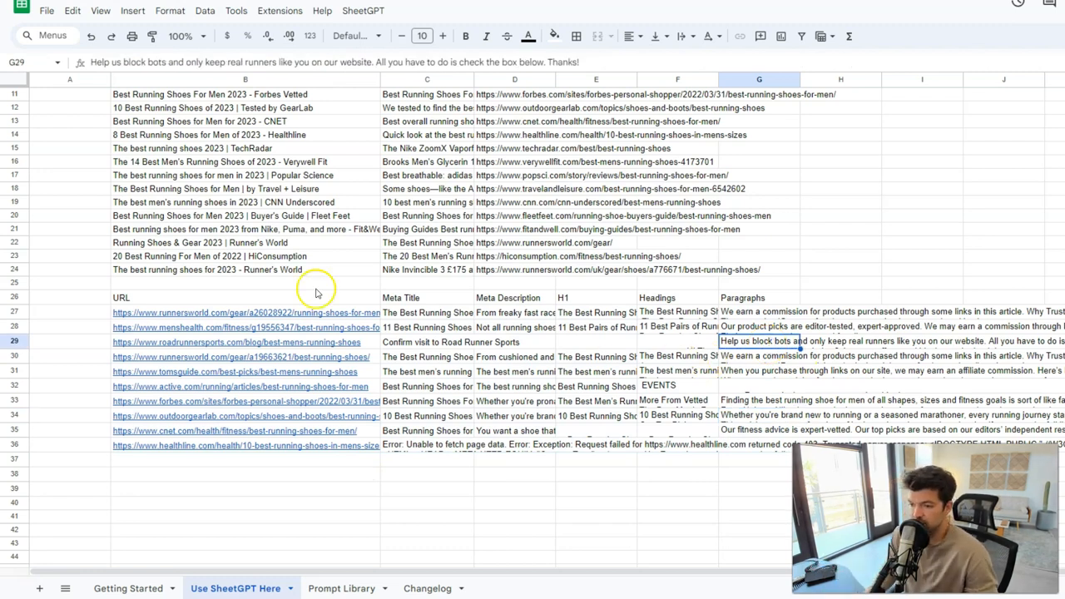
pyautogui.moveTo(214, 298); pyautogui.dragTo(728, 447)
pyautogui.hotkey('ctrl', 'c')
pyautogui.hotkey('ctrl', 'shift', 'v')
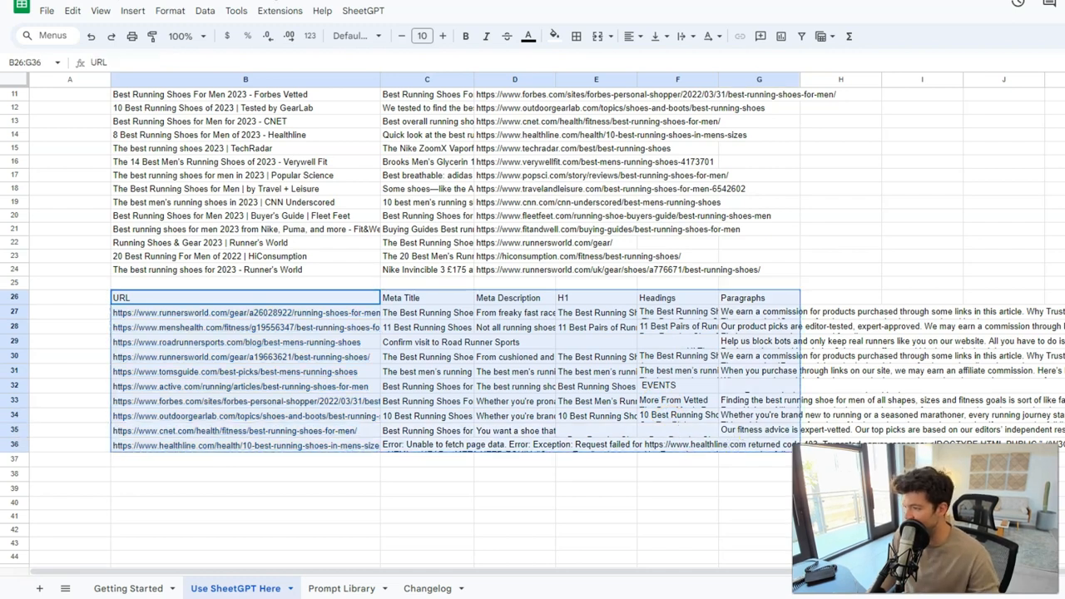
pyautogui.click(984, 376)
# - Delete row 29, which holds the roadrunnersports.com page data blocked by the bot check
pyautogui.click(758, 341)
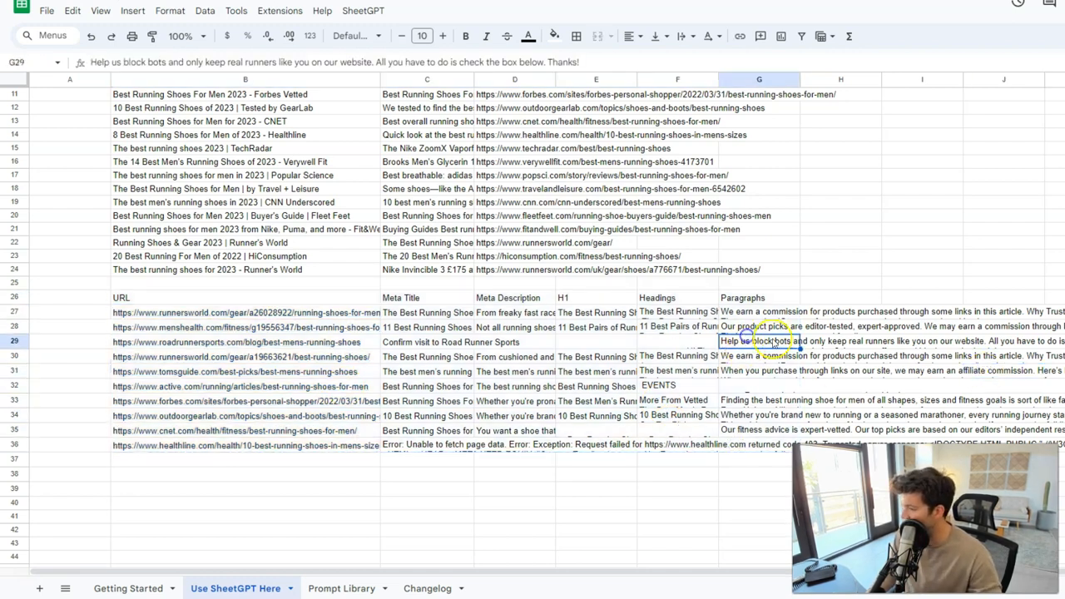
pyautogui.click(17, 341)
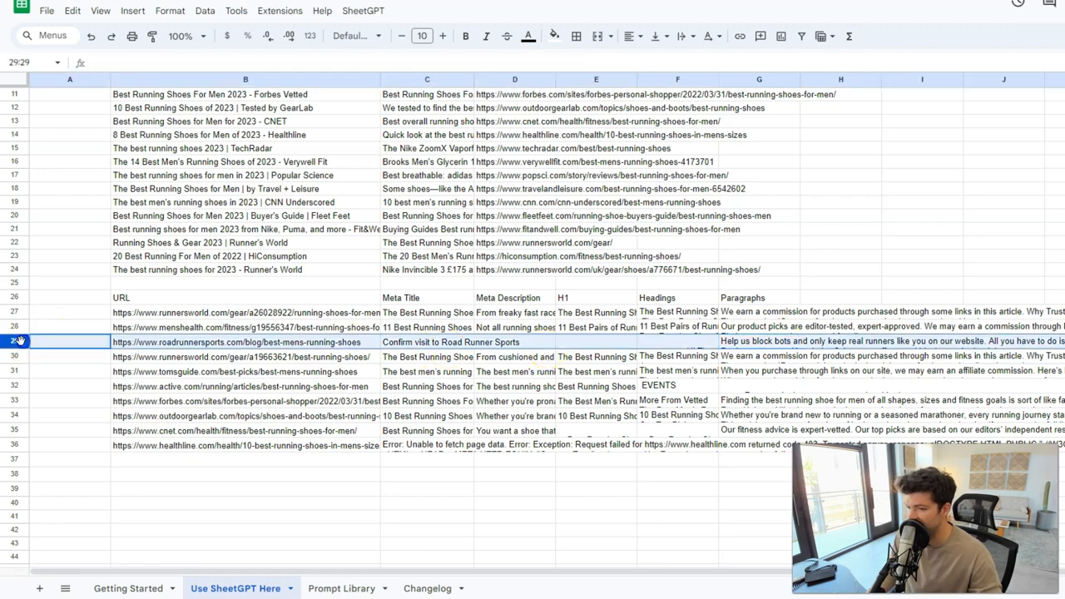
pyautogui.rightClick(16, 341)
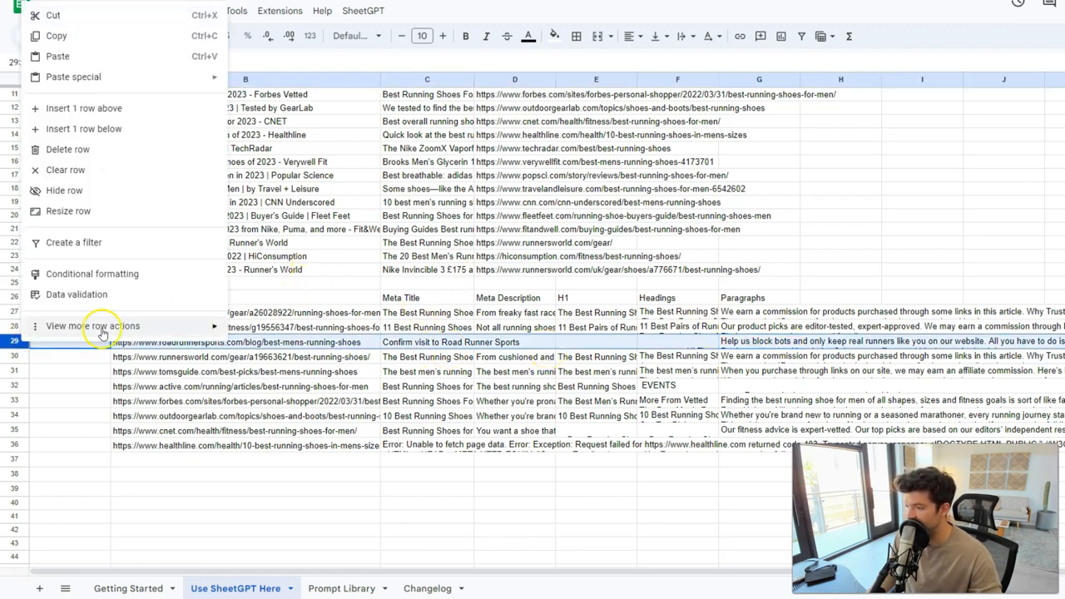
pyautogui.click(64, 149)
pyautogui.click(629, 431)
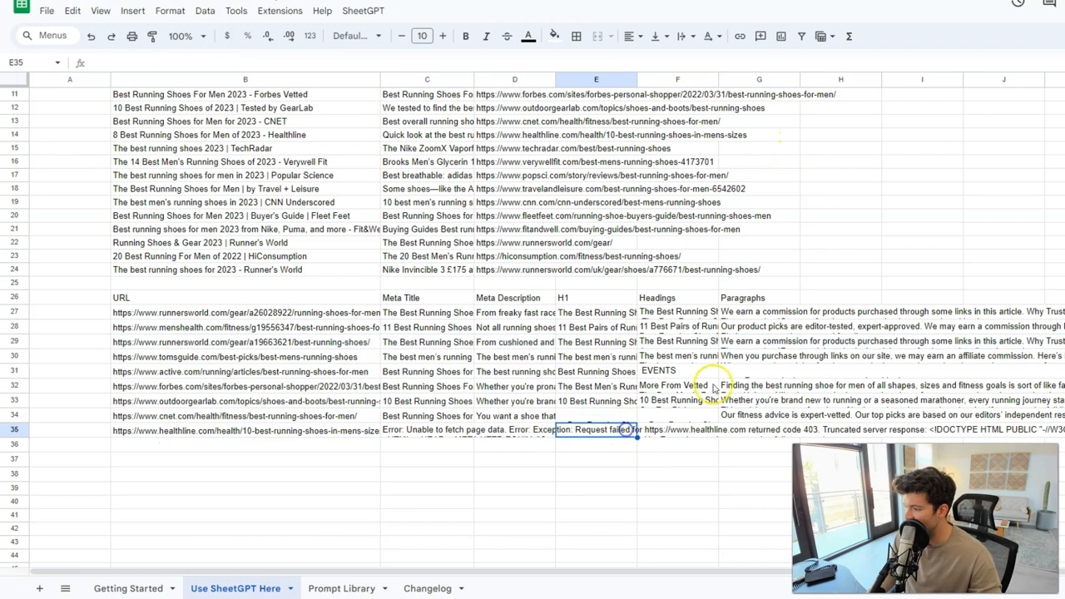
# - Collapse the formula bar to a single line and look over the scraped headings and paragraphs in the page data table
pyautogui.click(615, 397)
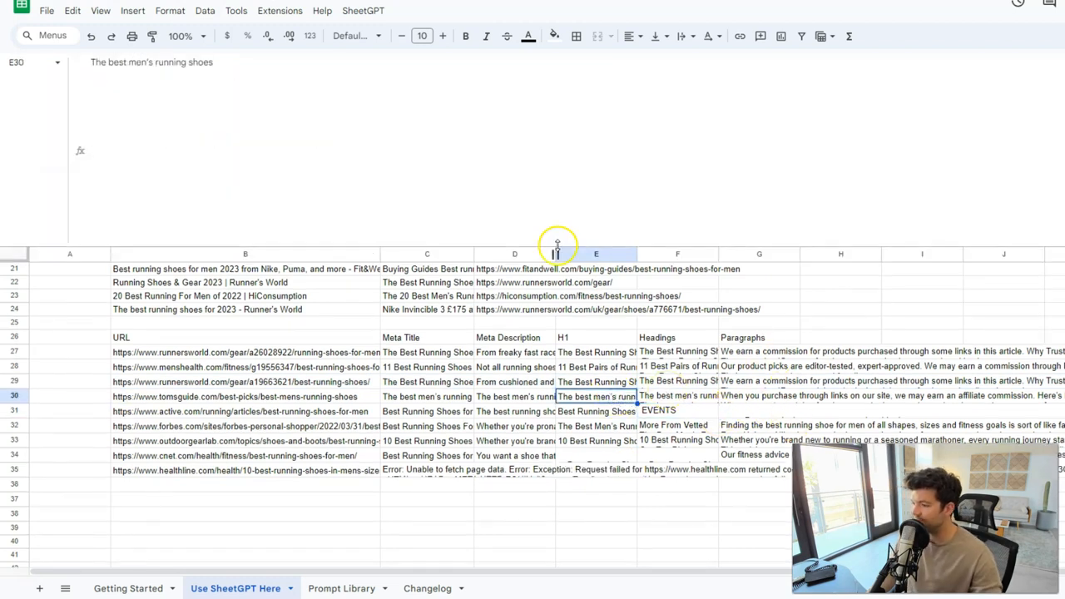
pyautogui.moveTo(554, 246); pyautogui.dragTo(544, 83)
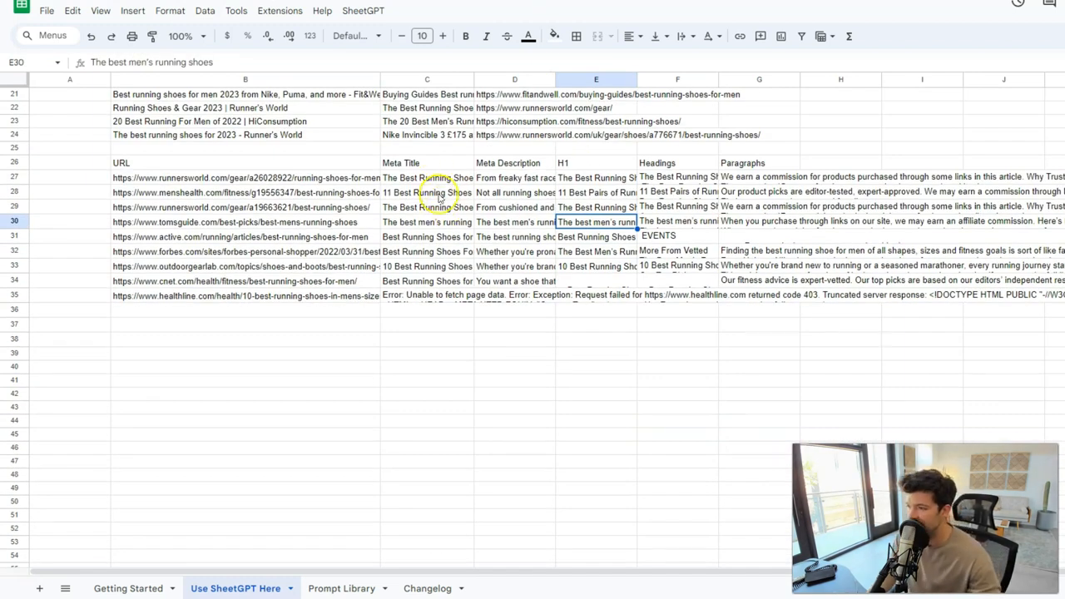
pyautogui.click(837, 223)
pyautogui.moveTo(772, 163); pyautogui.dragTo(780, 326)
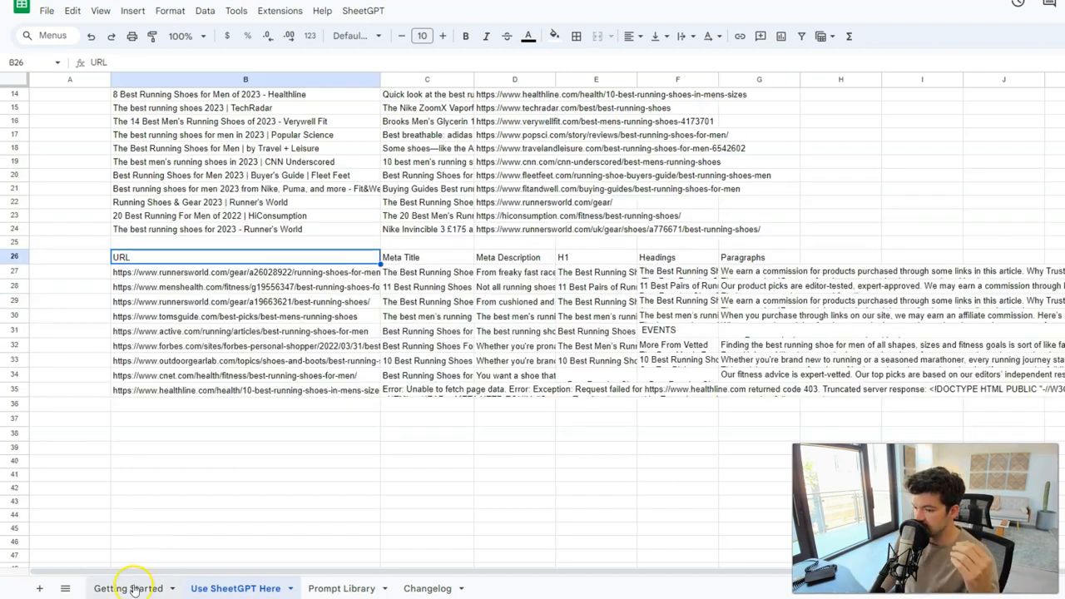
# - Review the individual page scraping functions on the Getting Started sheet, from =getMetaTitle to =getp
pyautogui.click(128, 589)
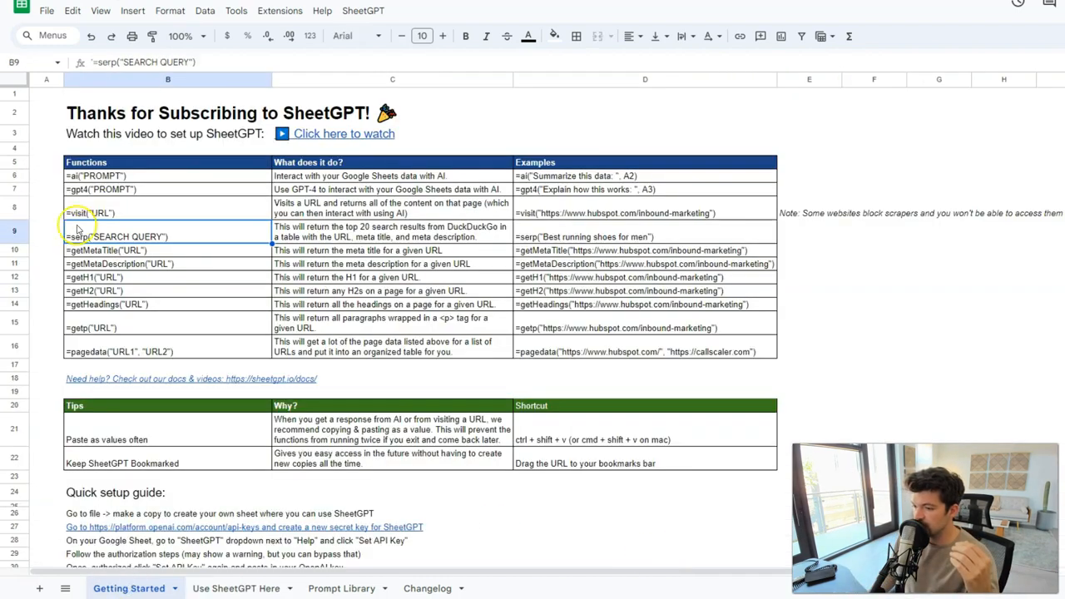
pyautogui.click(108, 252)
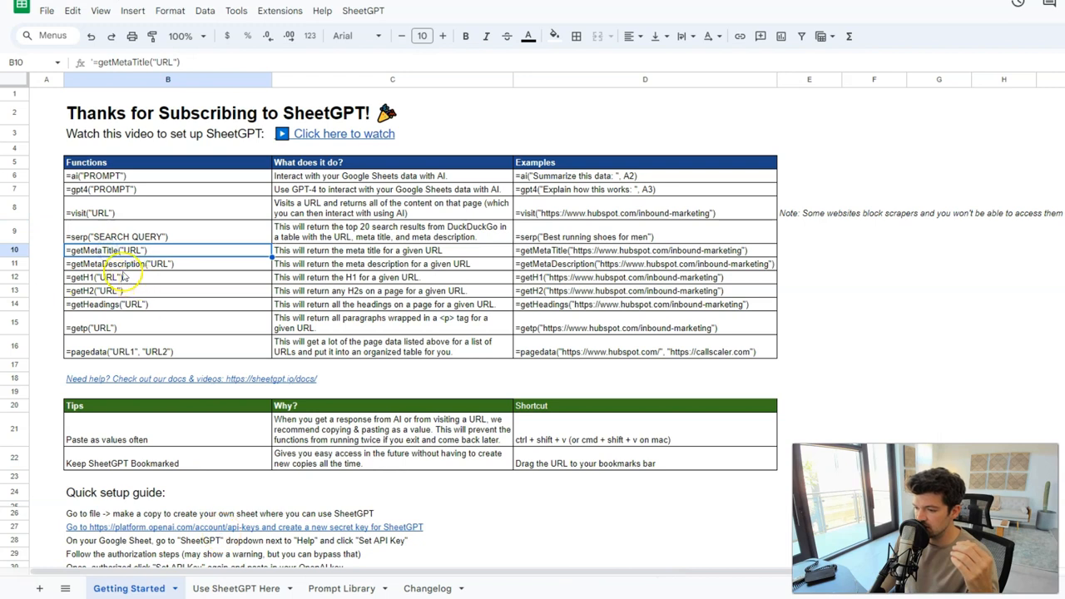
pyautogui.moveTo(115, 253); pyautogui.dragTo(100, 326)
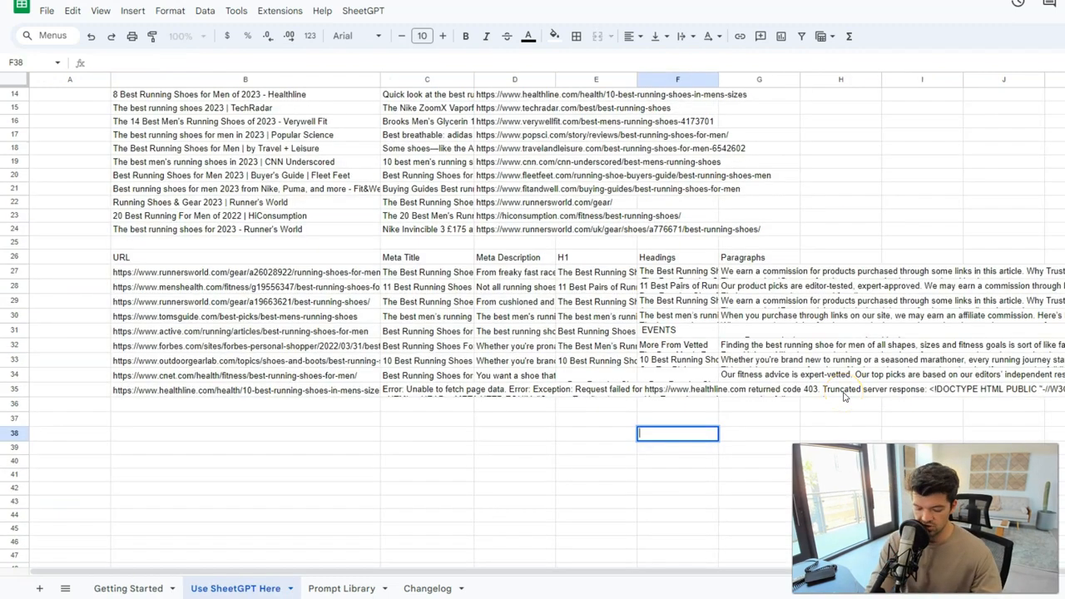
# - Enter an =ai prompt in F38 for an SEO-optimized 'Best running shoes for men' article outline, referencing the scraped headings from F27 down
pyautogui.write('(')
pyautogui.hotkey('ctrl', 'v')
pyautogui.write('",')
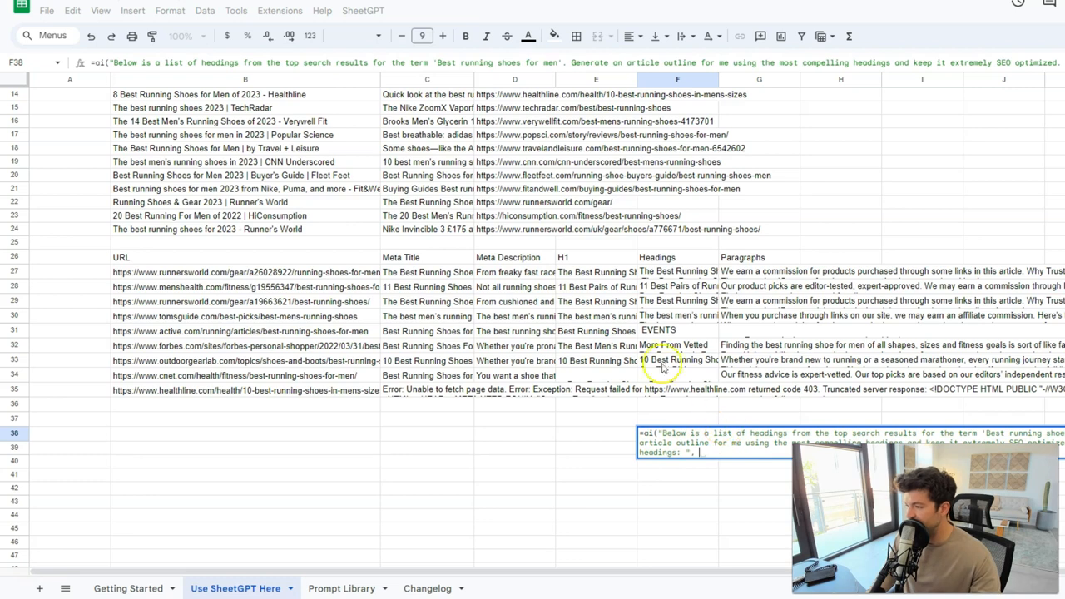
pyautogui.moveTo(678, 274); pyautogui.dragTo(669, 382)
pyautogui.press('Return')
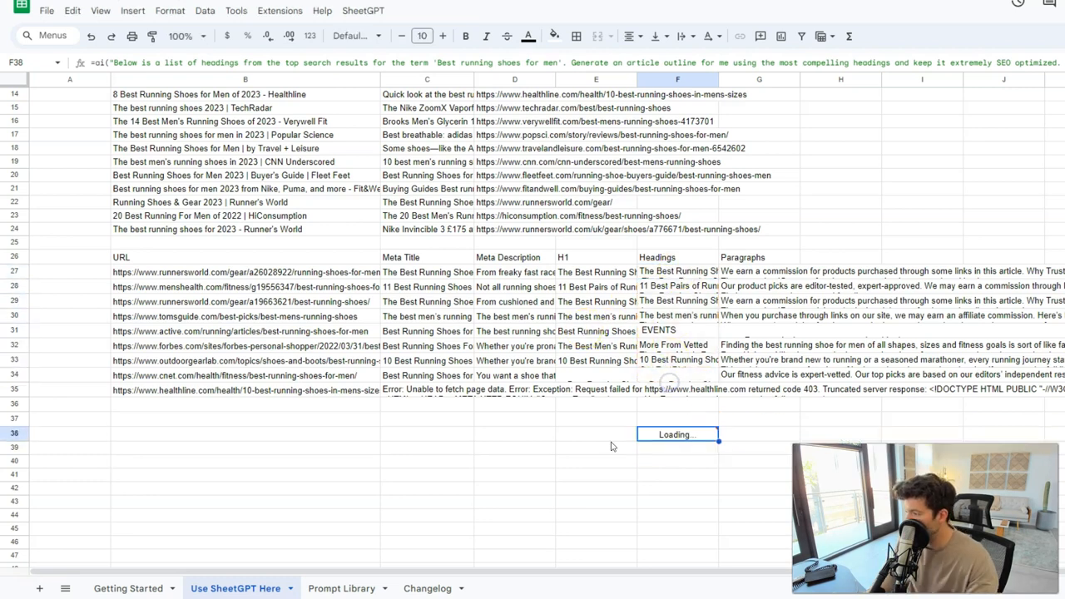
pyautogui.scroll(-1, 724, 407)
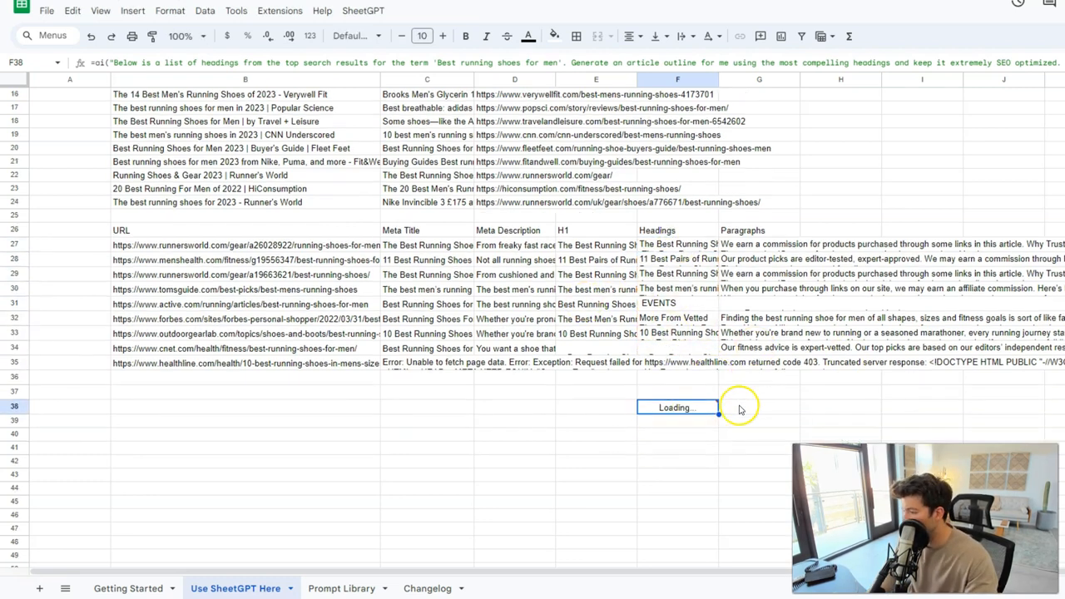
pyautogui.scroll(-1, 462, 509)
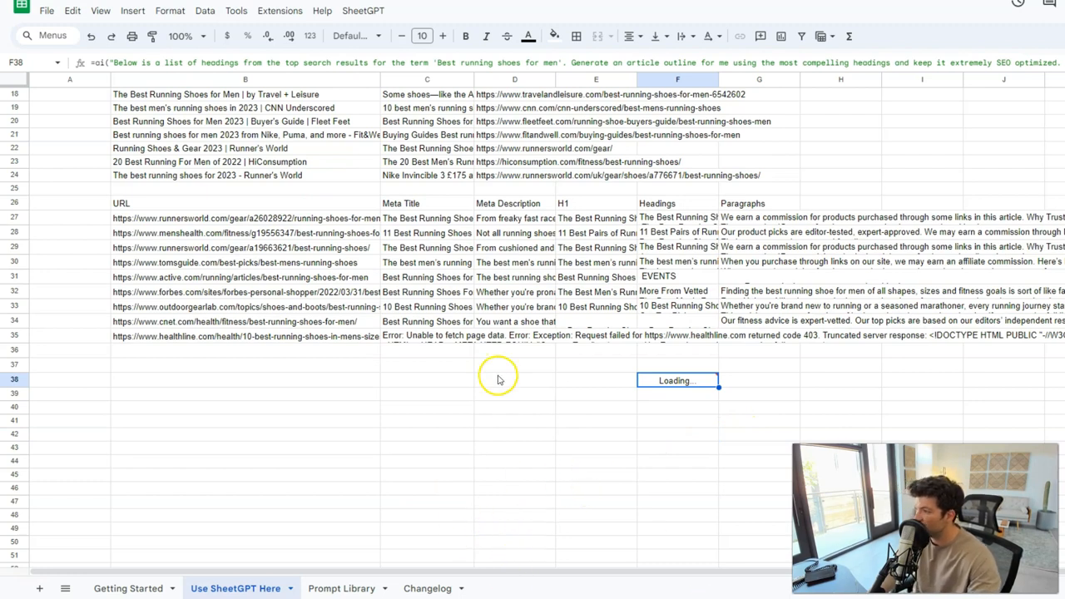
# - Read through the generated article outline in F38 and collapse the formula bar back to a single line
pyautogui.scroll(-6, 178, 130)
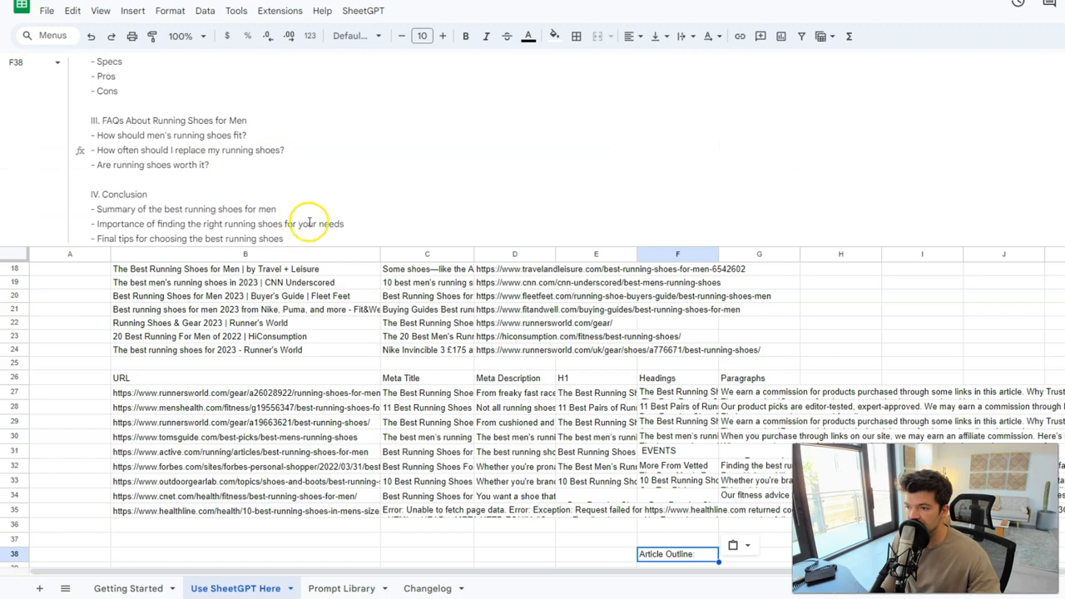
pyautogui.scroll(6, 566, 158)
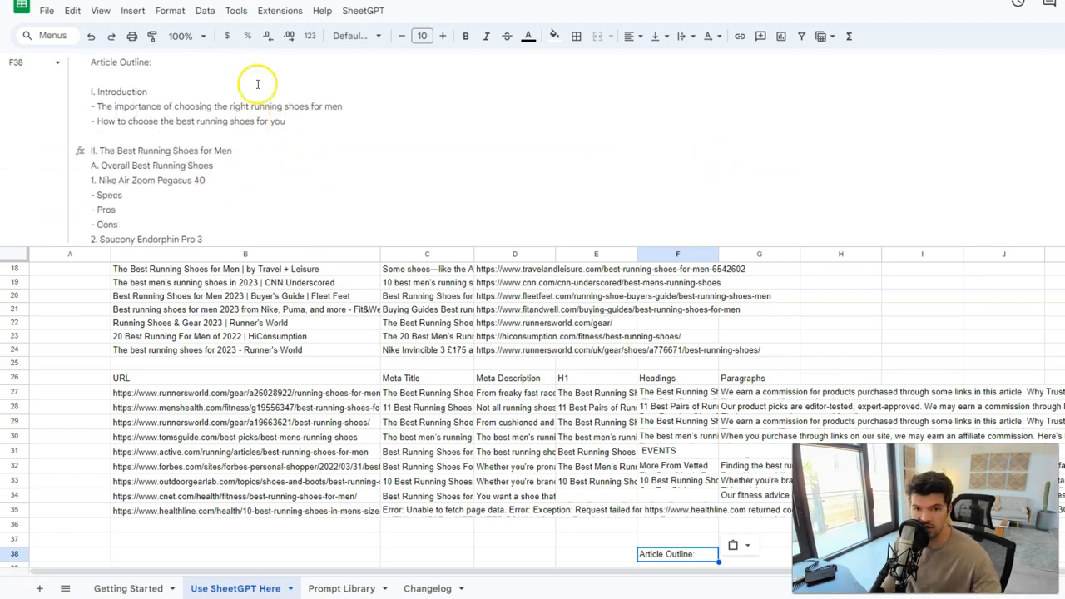
pyautogui.scroll(-3, 202, 133)
pyautogui.scroll(-3, 202, 133)
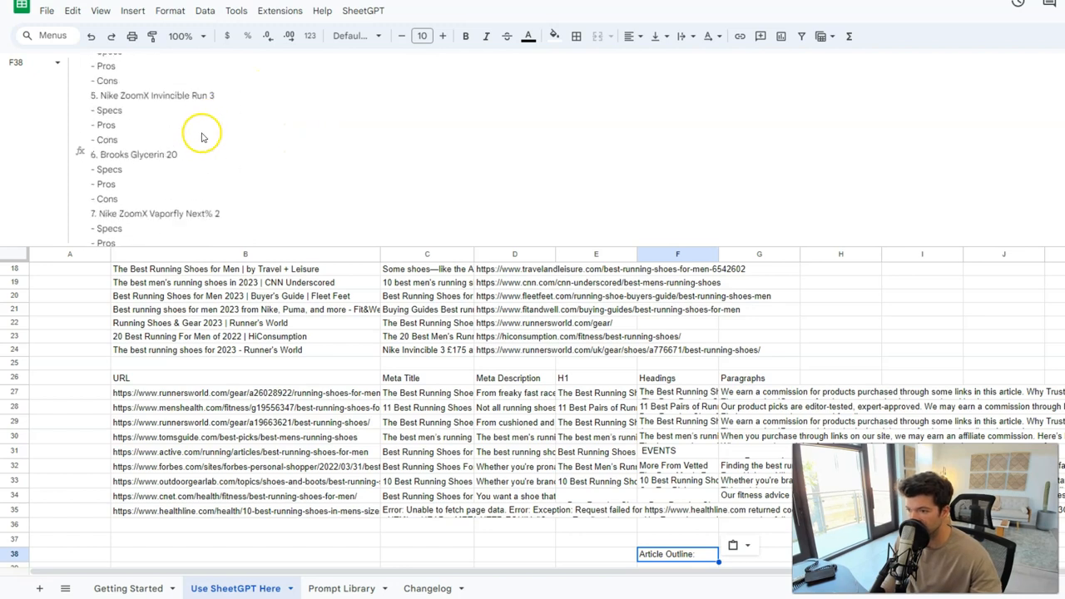
pyautogui.scroll(-3, 330, 158)
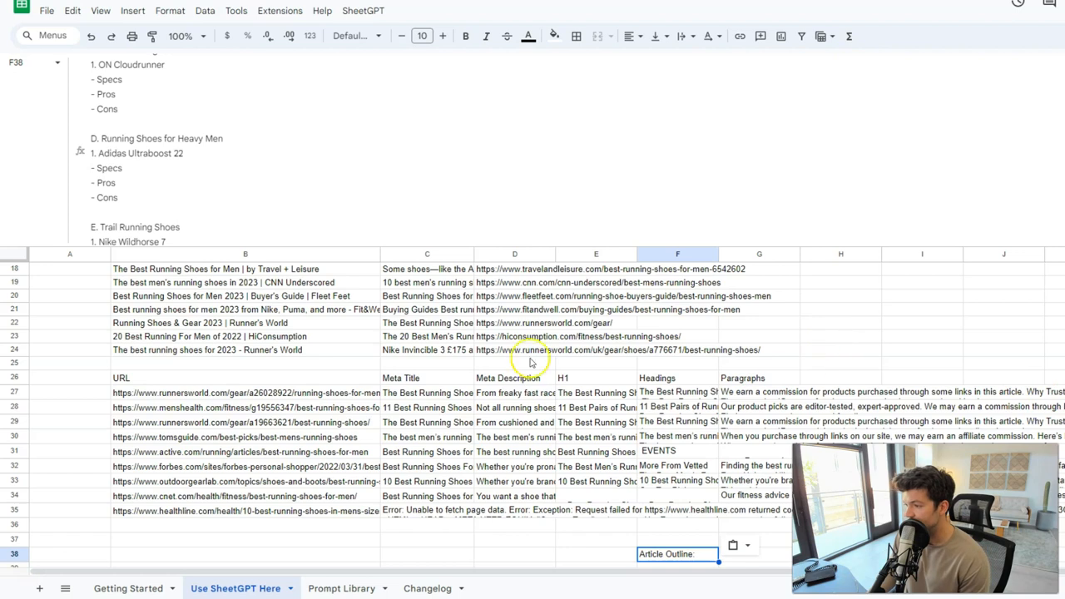
pyautogui.moveTo(502, 245); pyautogui.dragTo(518, 19)
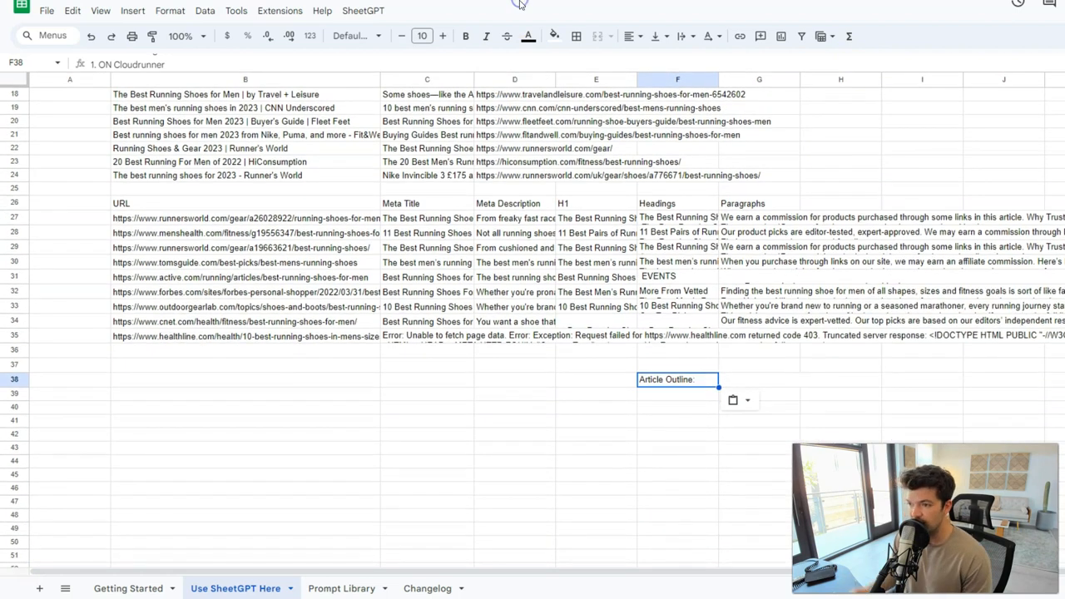